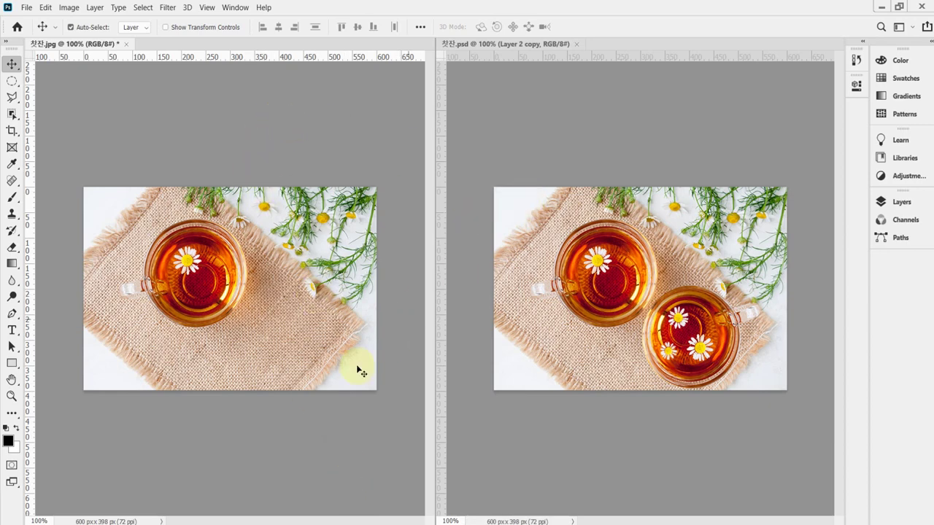
Widen the workspace of the single-teacup document beside the two-cup reference document.
{"action": "left_click", "coordinate": [469, 263]}
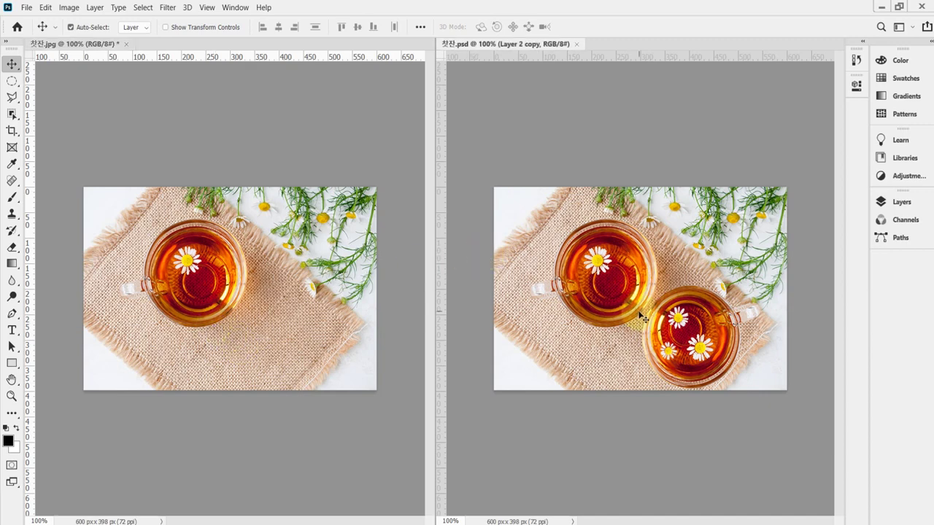
{"action": "left_click", "coordinate": [432, 251]}
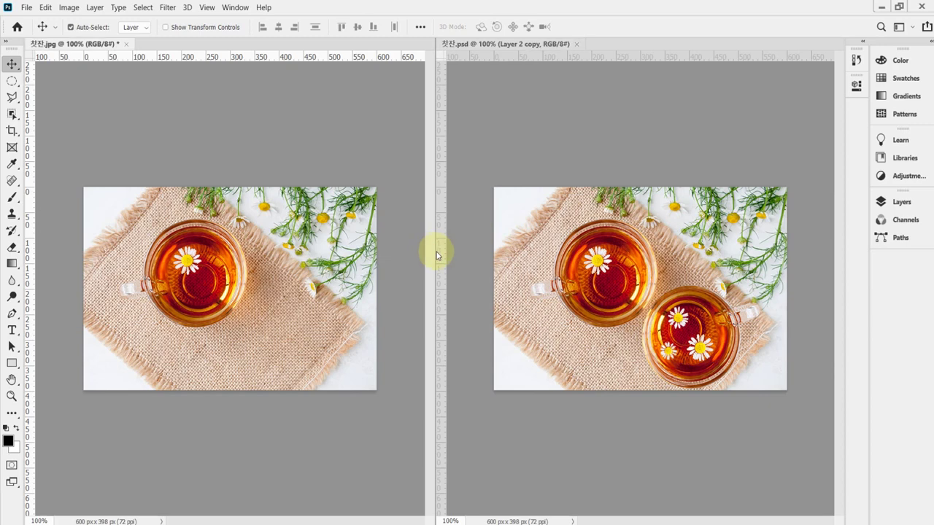
{"action": "left_click_drag", "start_coordinate": [435, 253], "coordinate": [542, 259]}
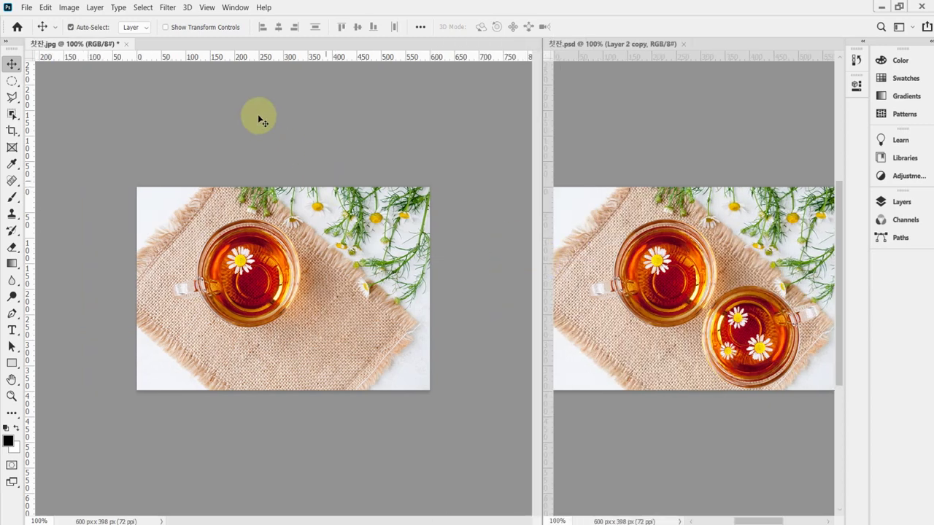
Place a horizontal guide at the teacup's top rim and a vertical guide at the left edge of its round body.
{"action": "key", "text": "ctrl+plus"}
{"action": "left_click_drag", "start_coordinate": [251, 243], "coordinate": [270, 244]}
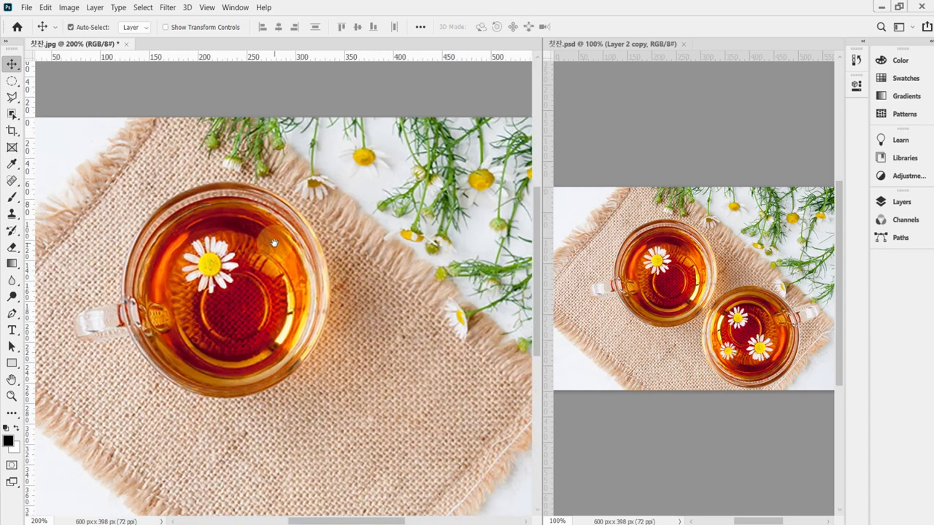
{"action": "left_click", "coordinate": [396, 83]}
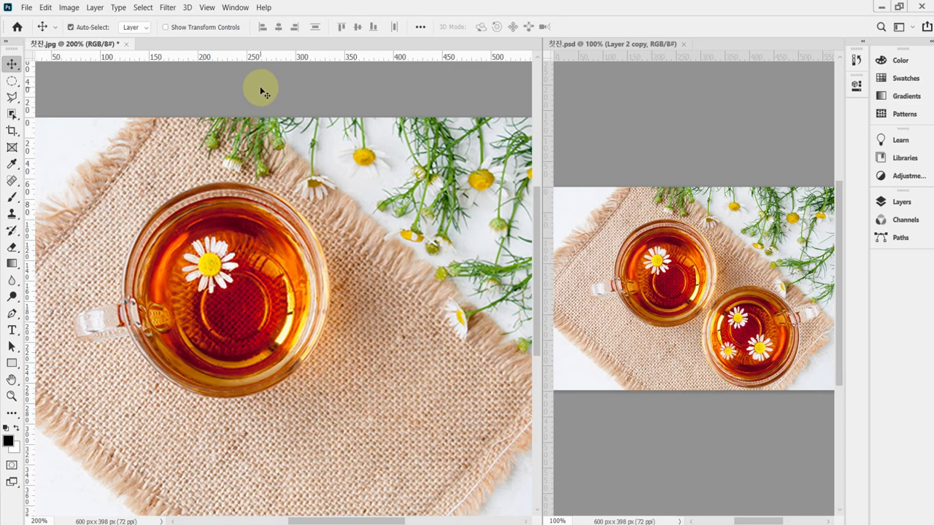
{"action": "left_click_drag", "start_coordinate": [273, 61], "coordinate": [285, 183]}
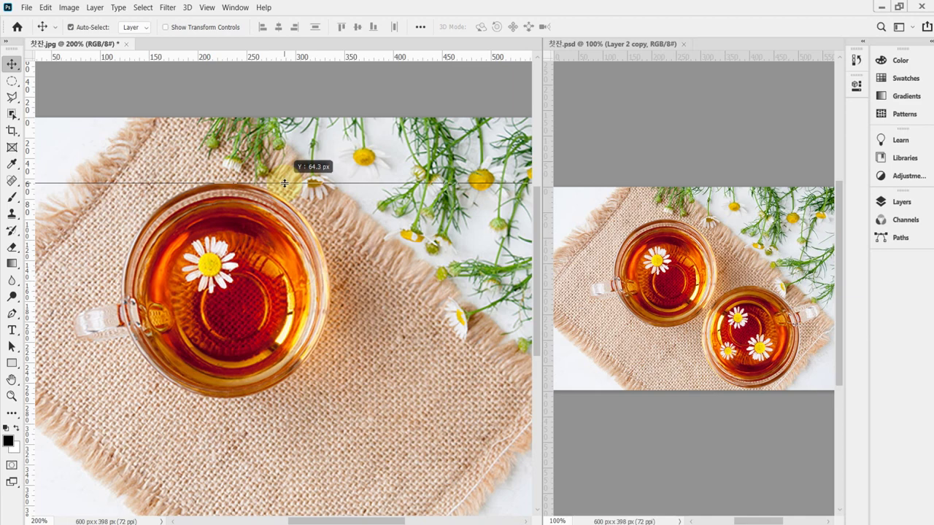
{"action": "left_click_drag", "start_coordinate": [284, 183], "coordinate": [285, 182]}
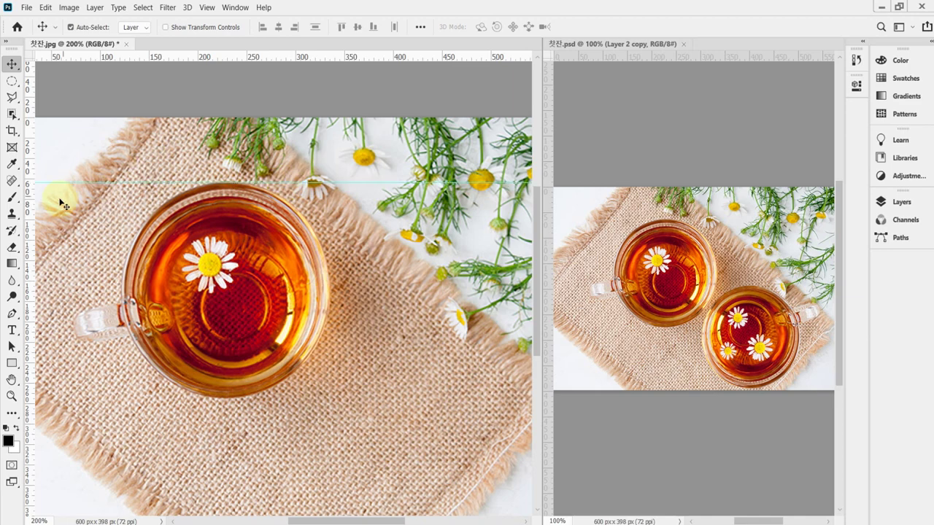
{"action": "left_click_drag", "start_coordinate": [28, 216], "coordinate": [121, 205]}
Activate the Elliptical Marquee tool in New Selection mode.
{"action": "left_click", "coordinate": [12, 81]}
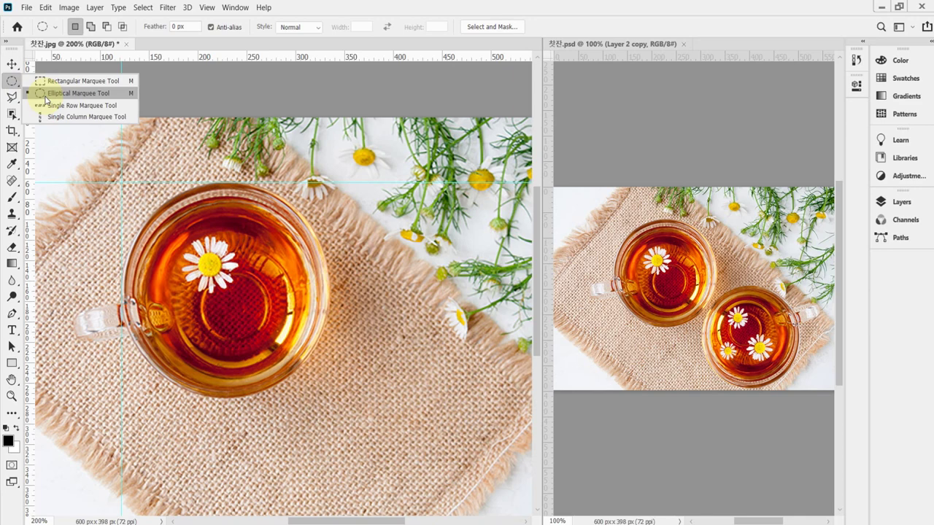
{"action": "left_click", "coordinate": [47, 94]}
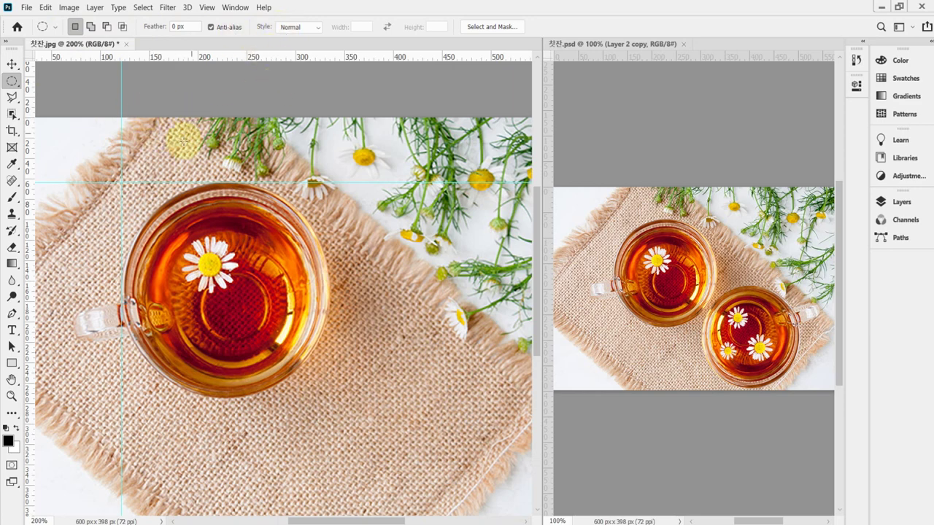
{"action": "left_click", "coordinate": [90, 27]}
{"action": "left_click", "coordinate": [107, 26]}
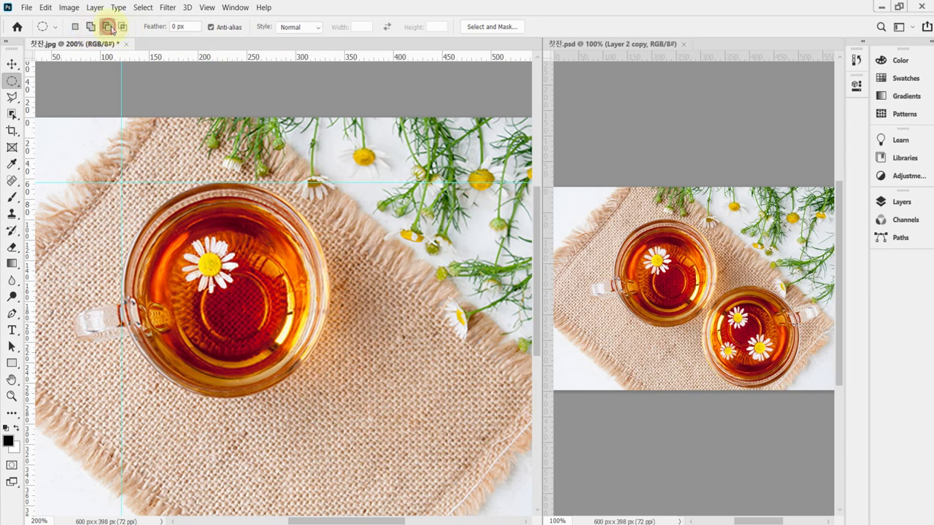
{"action": "left_click", "coordinate": [75, 27]}
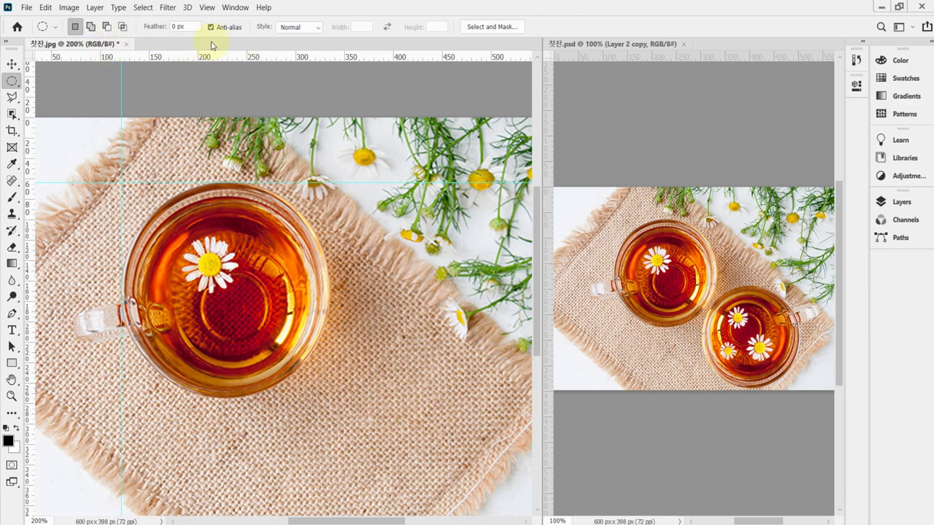
Reset all tools to their default settings.
{"action": "right_click", "coordinate": [44, 33]}
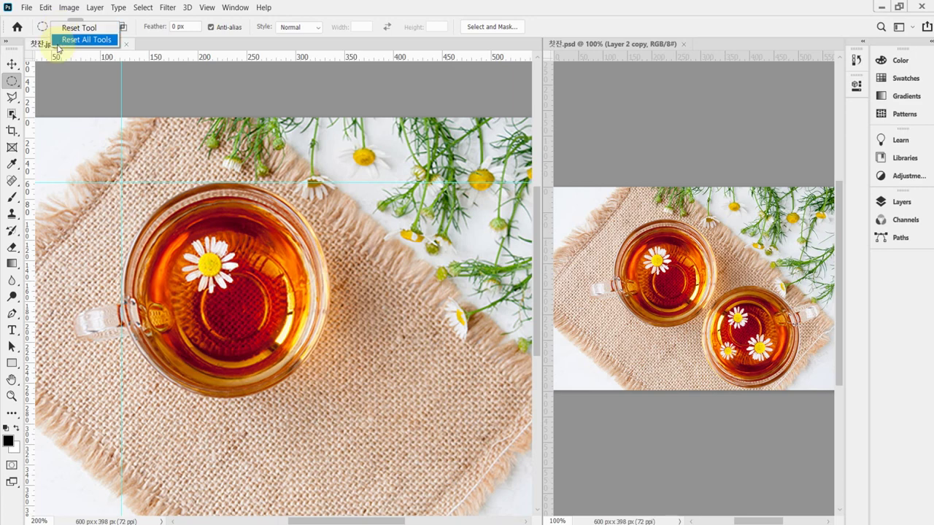
{"action": "left_click", "coordinate": [60, 29]}
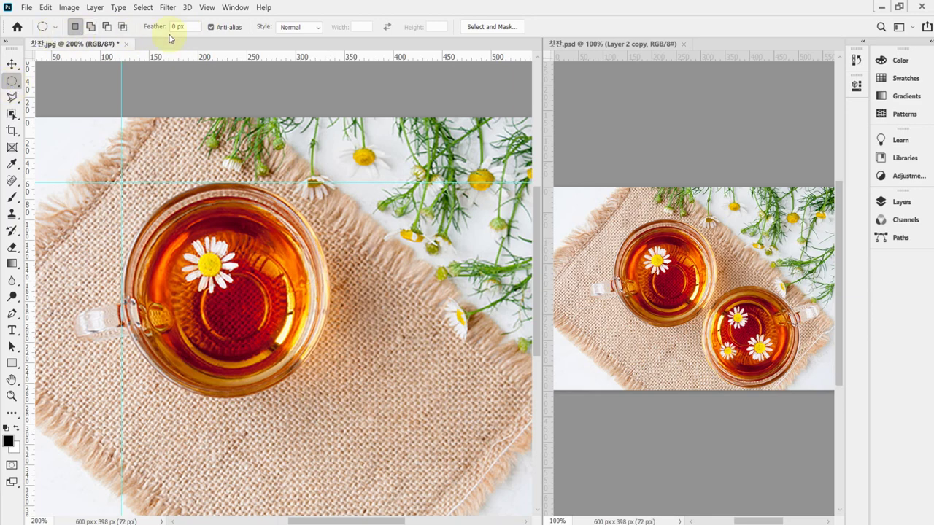
{"action": "right_click", "coordinate": [42, 27]}
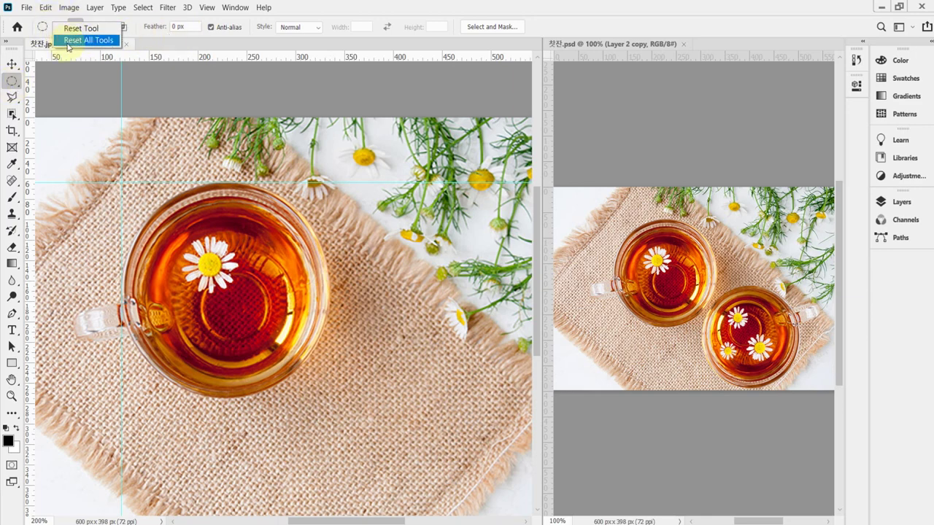
{"action": "left_click", "coordinate": [67, 42]}
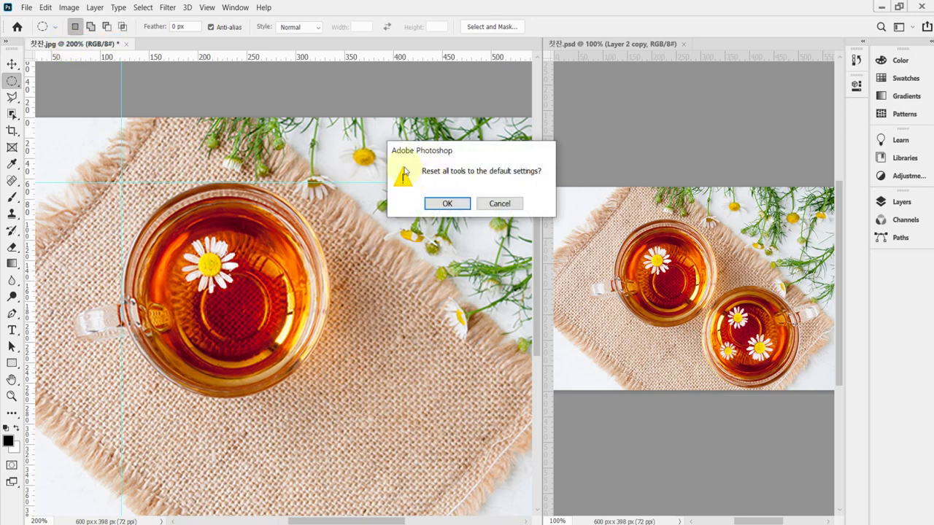
{"action": "left_click", "coordinate": [447, 205]}
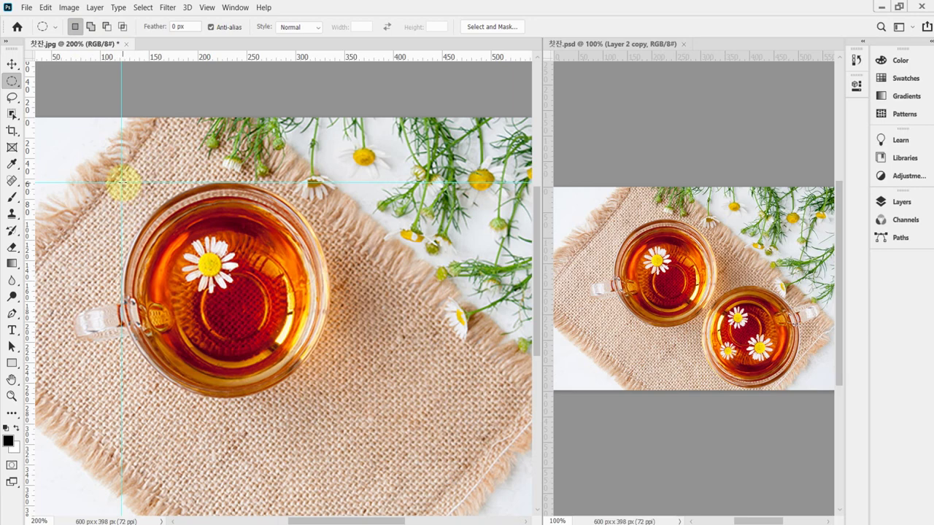
Draw an elliptical selection about 216 by 211 px around the teacup's round body, starting where the guides cross.
{"action": "left_click_drag", "start_coordinate": [121, 182], "coordinate": [329, 397]}
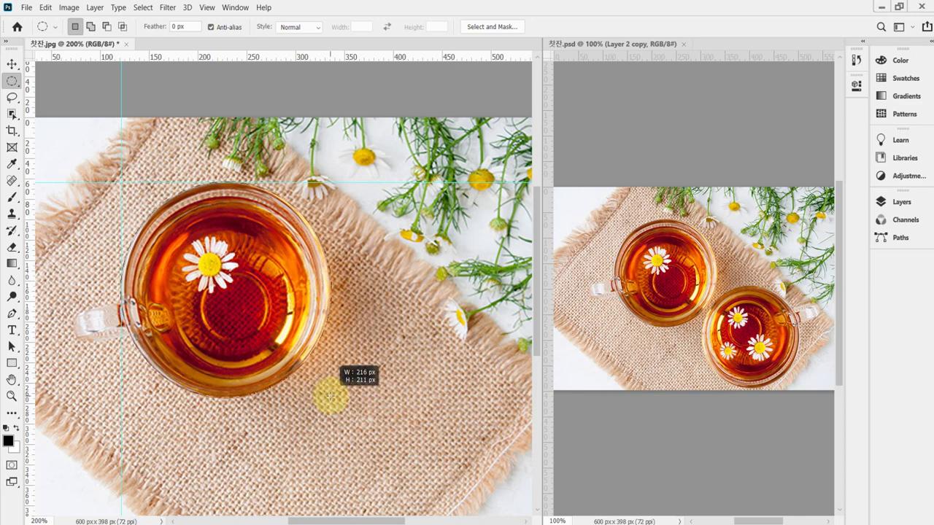
{"action": "left_click_drag", "start_coordinate": [329, 396], "coordinate": [330, 396]}
Add the glass handle to the cup selection by tracing its outline with the Polygonal Lasso tool in Add to Selection mode.
{"action": "key", "text": "ctrl+plus"}
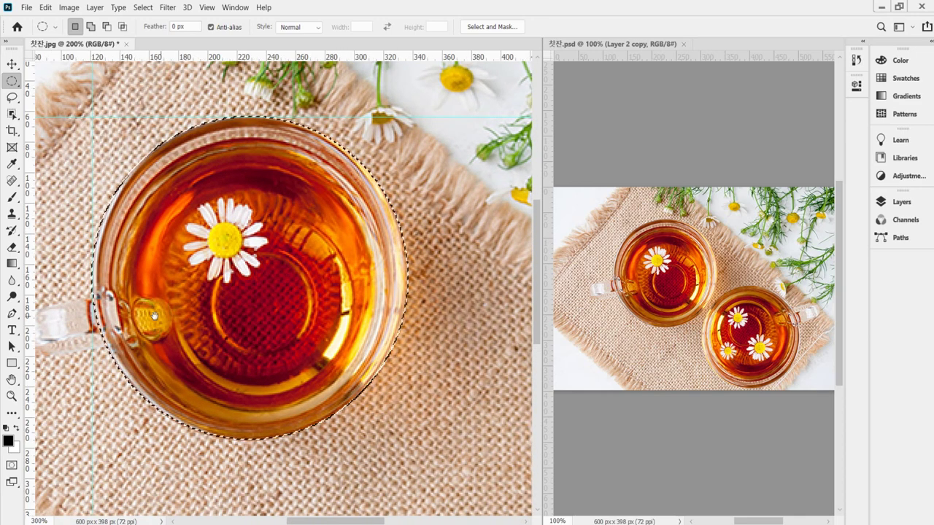
{"action": "left_click_drag", "start_coordinate": [281, 251], "coordinate": [224, 235]}
{"action": "left_click", "coordinate": [13, 97]}
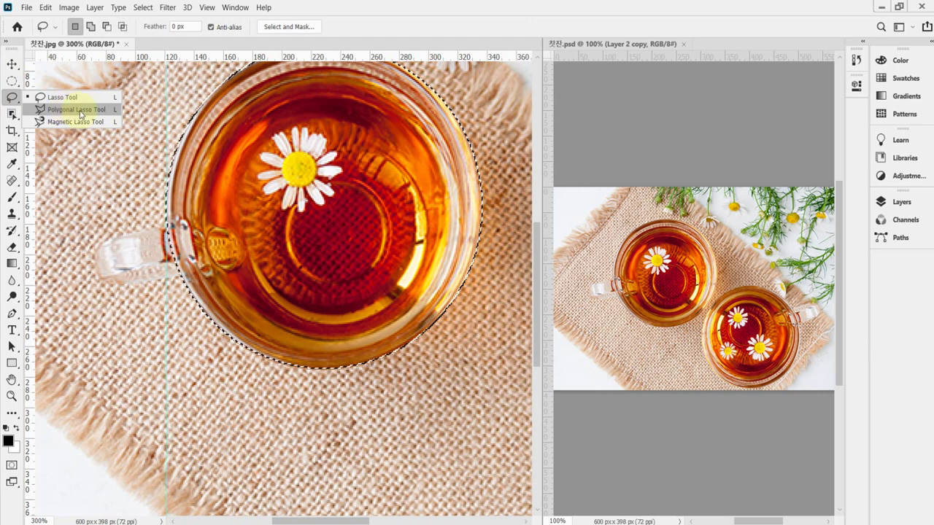
{"action": "left_click", "coordinate": [81, 110]}
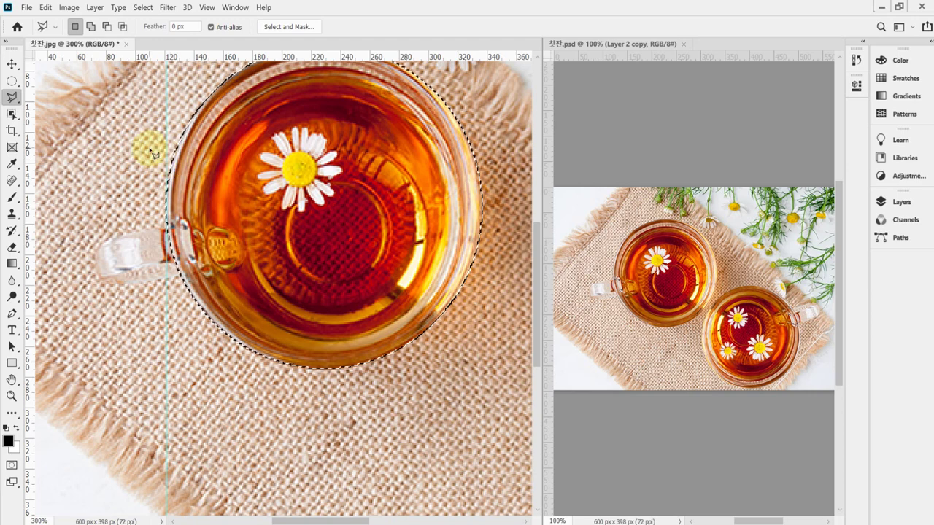
{"action": "left_click", "coordinate": [90, 27]}
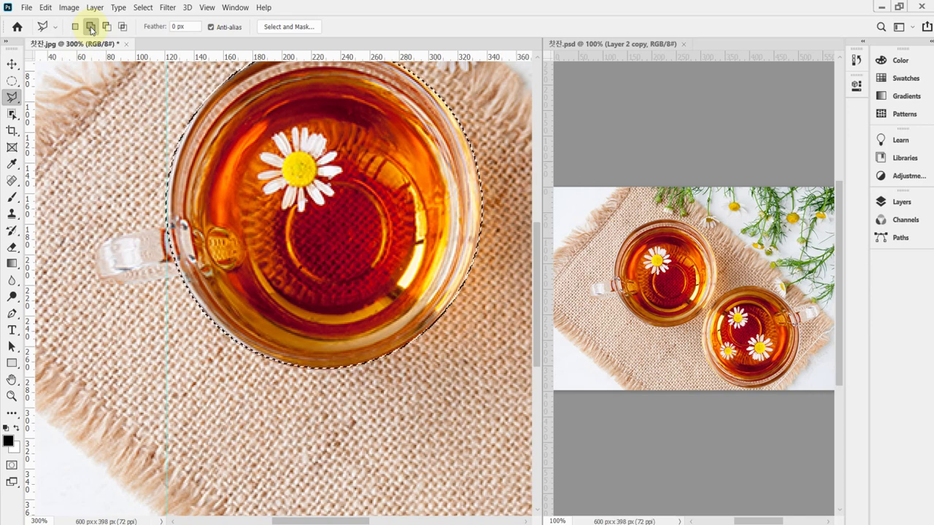
{"action": "left_click", "coordinate": [168, 274], "text": "ctrl"}
{"action": "left_click", "coordinate": [125, 264], "text": "ctrl"}
{"action": "scroll", "coordinate": [251, 248], "scroll_direction": "left", "scroll_amount": 2}
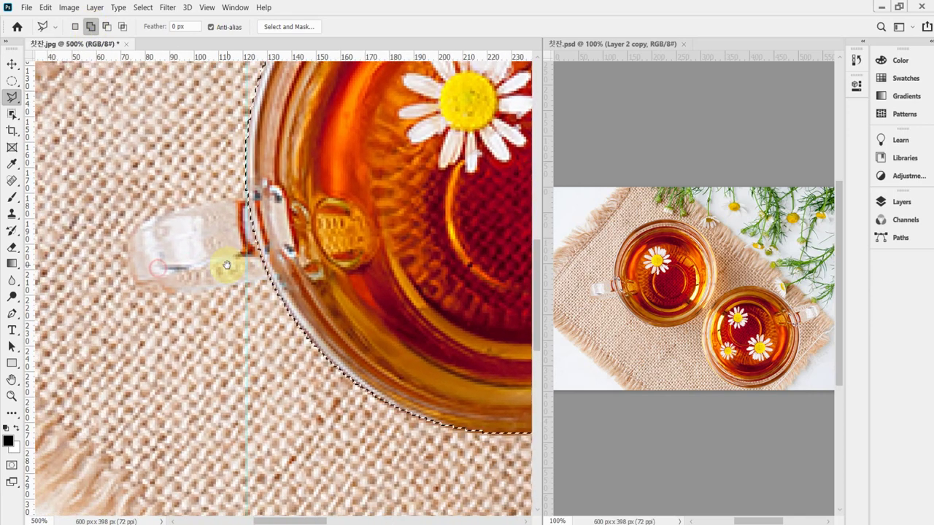
{"action": "left_click", "coordinate": [257, 196]}
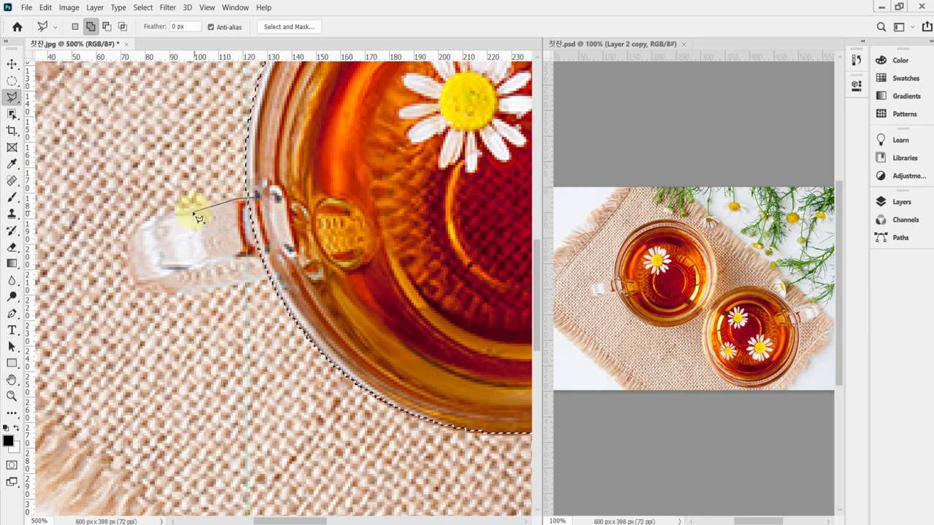
{"action": "left_click", "coordinate": [152, 218]}
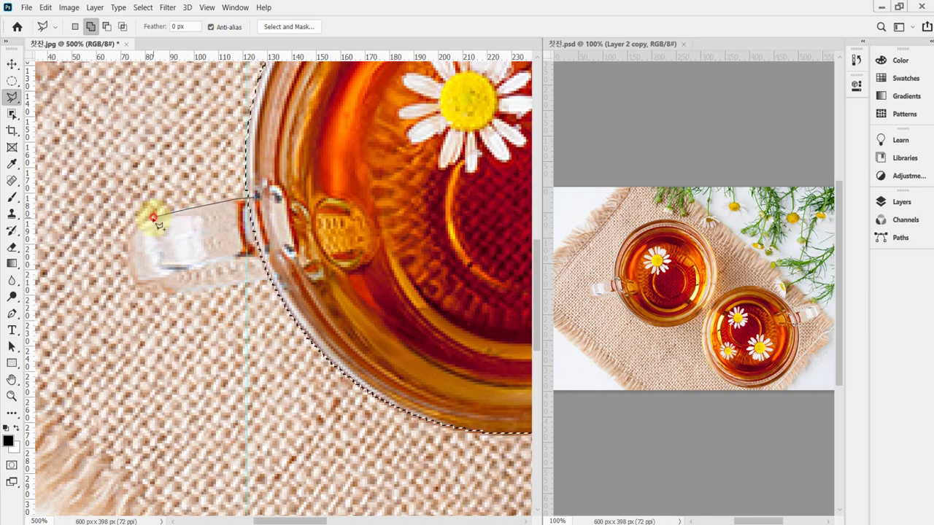
{"action": "left_click", "coordinate": [126, 247]}
{"action": "left_click", "coordinate": [133, 282]}
{"action": "left_click", "coordinate": [156, 296]}
{"action": "left_click", "coordinate": [271, 279]}
{"action": "left_click", "coordinate": [313, 276]}
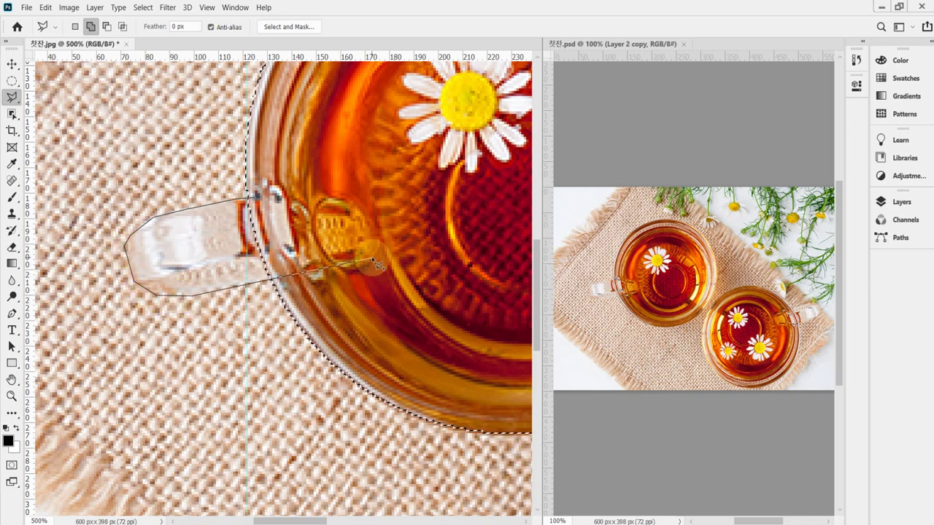
{"action": "left_click", "coordinate": [361, 257]}
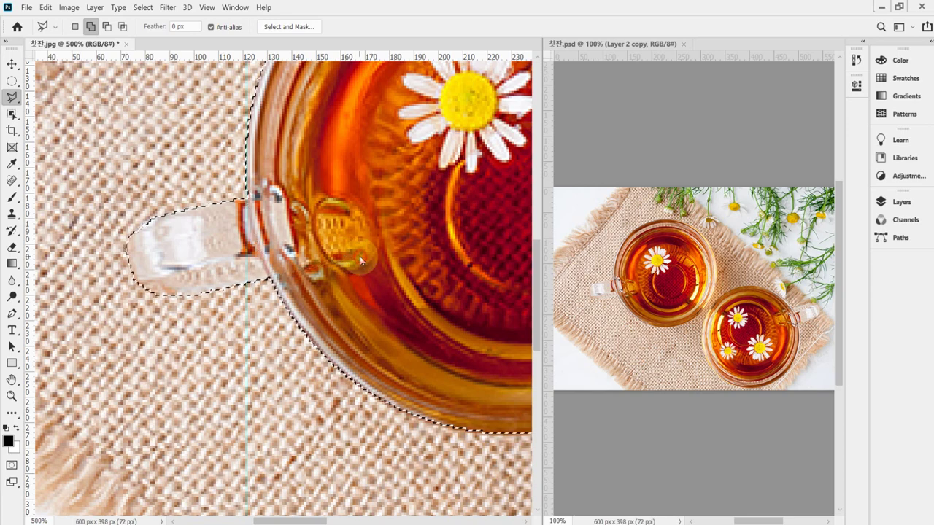
Copy the selected teacup with its handle onto a new layer.
{"action": "scroll", "coordinate": [391, 259], "scroll_direction": "down", "scroll_amount": 3}
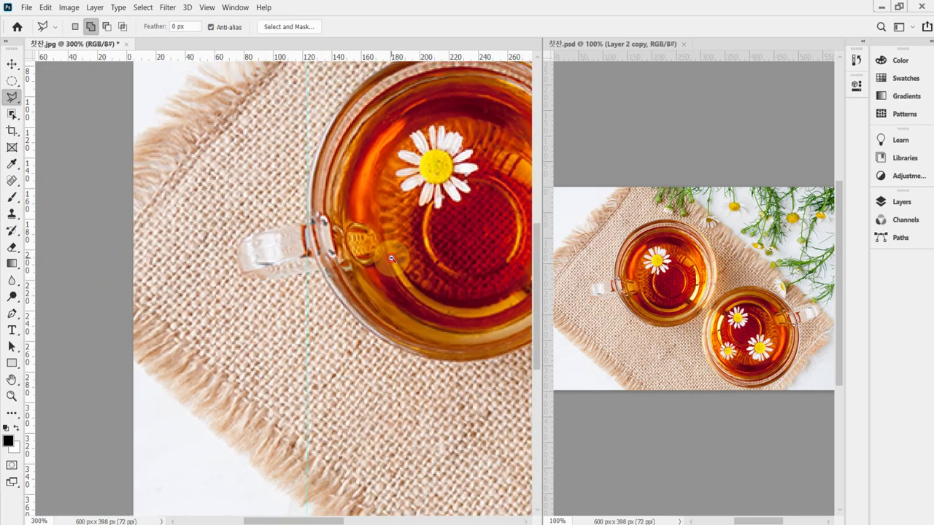
{"action": "scroll", "coordinate": [391, 259], "scroll_direction": "down", "scroll_amount": 2}
{"action": "left_click_drag", "start_coordinate": [417, 246], "coordinate": [195, 260]}
{"action": "scroll", "coordinate": [206, 260], "scroll_direction": "up", "scroll_amount": 1}
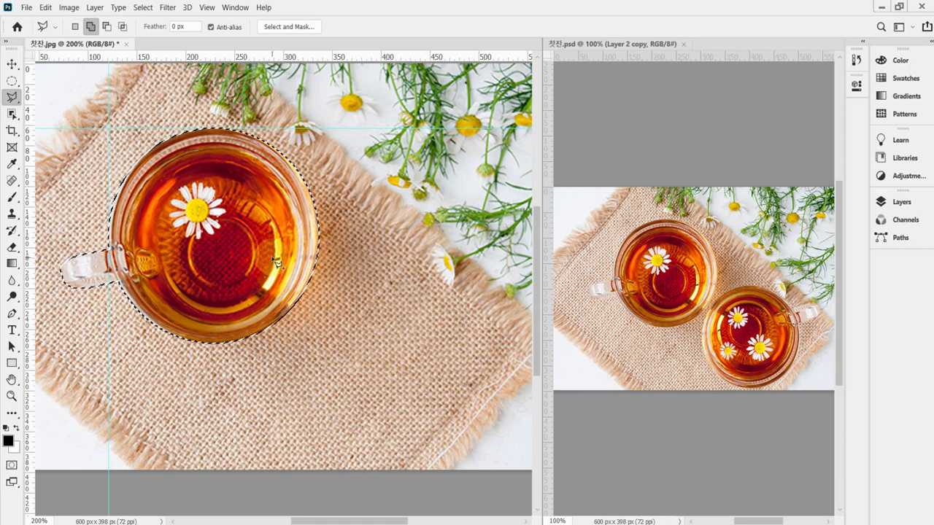
{"action": "key", "text": "ctrl+j"}
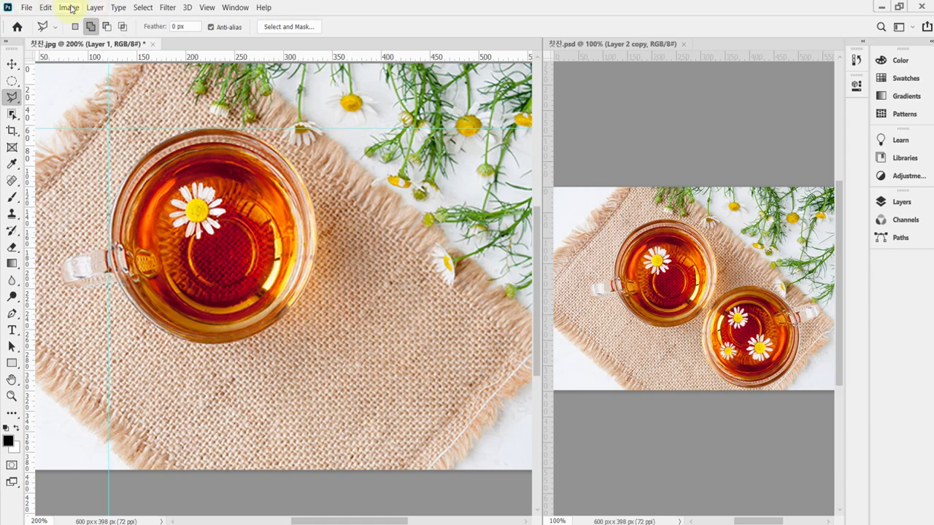
{"action": "left_click", "coordinate": [94, 13]}
{"action": "mouse_move", "coordinate": [106, 21]}
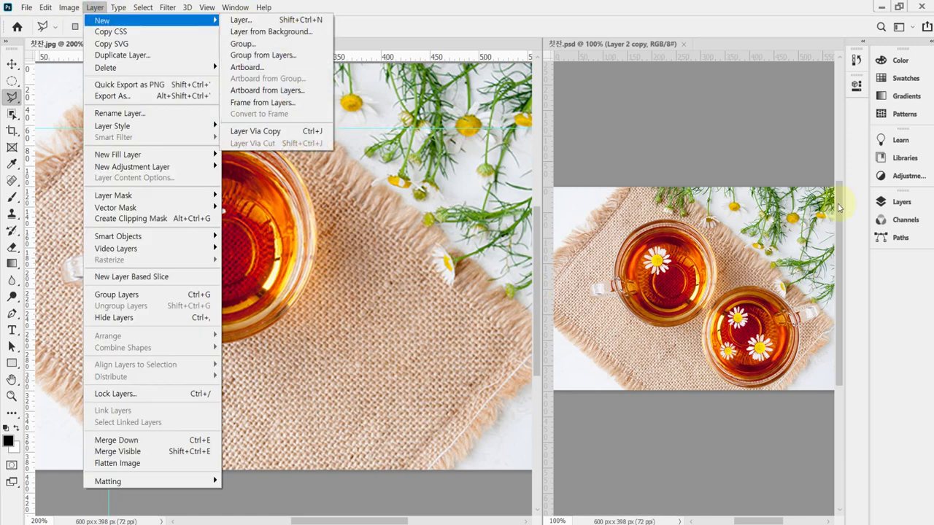
Check the cut-out cup by hiding and showing the Background layer and Layer 1 in turn.
{"action": "left_click", "coordinate": [911, 208]}
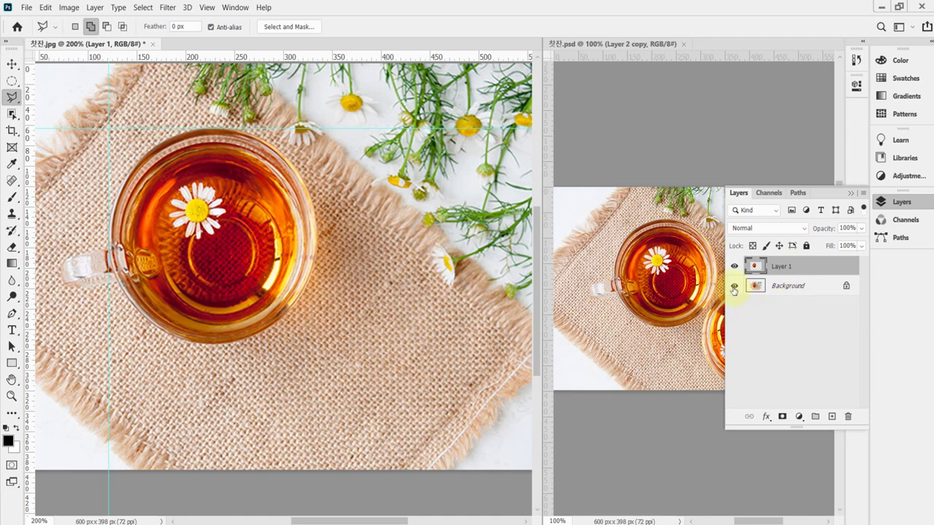
{"action": "left_click", "coordinate": [735, 287]}
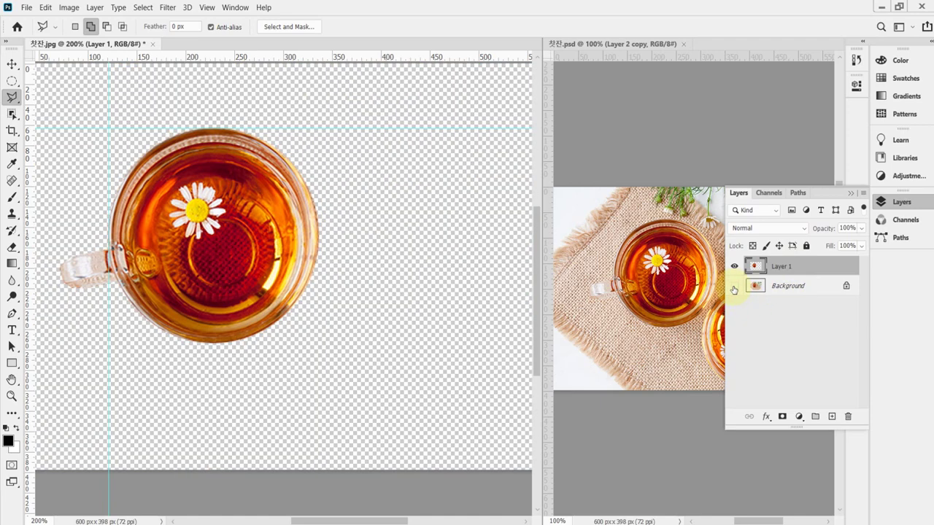
{"action": "left_click", "coordinate": [734, 287]}
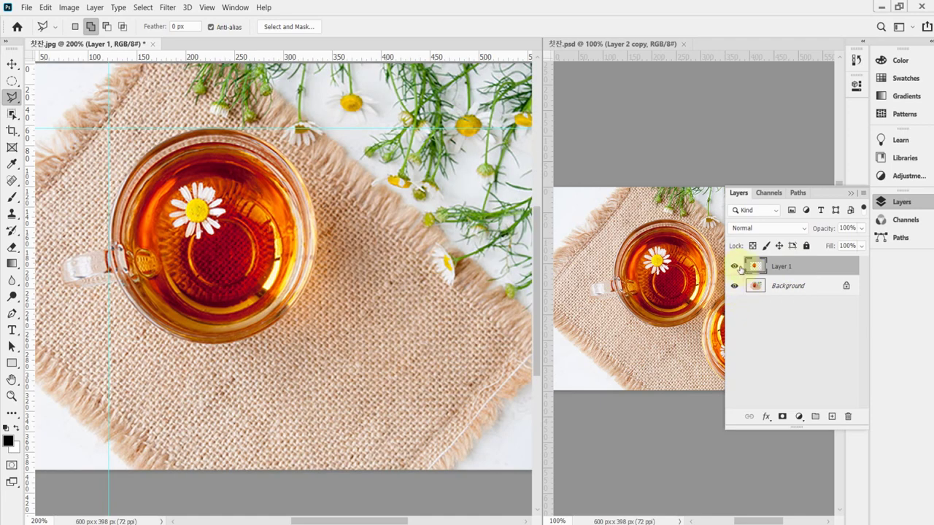
{"action": "left_click", "coordinate": [735, 267]}
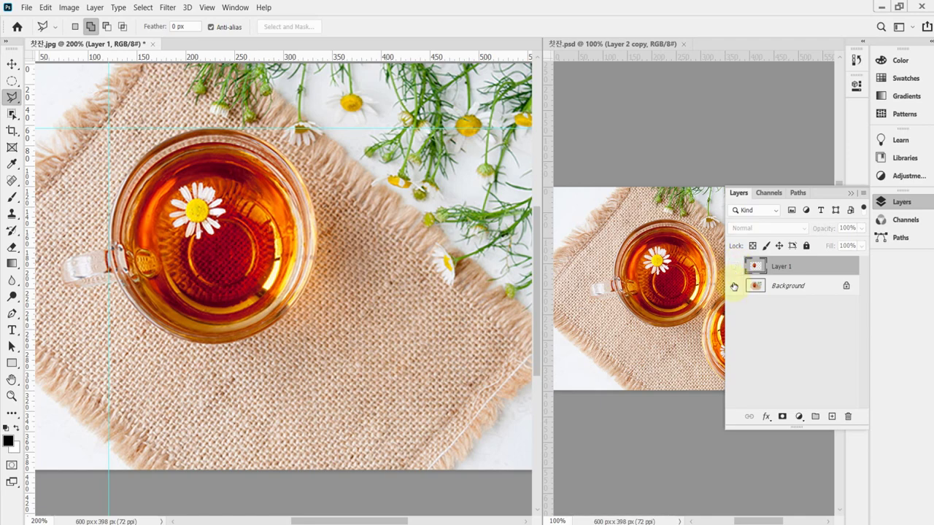
{"action": "left_click", "coordinate": [735, 269]}
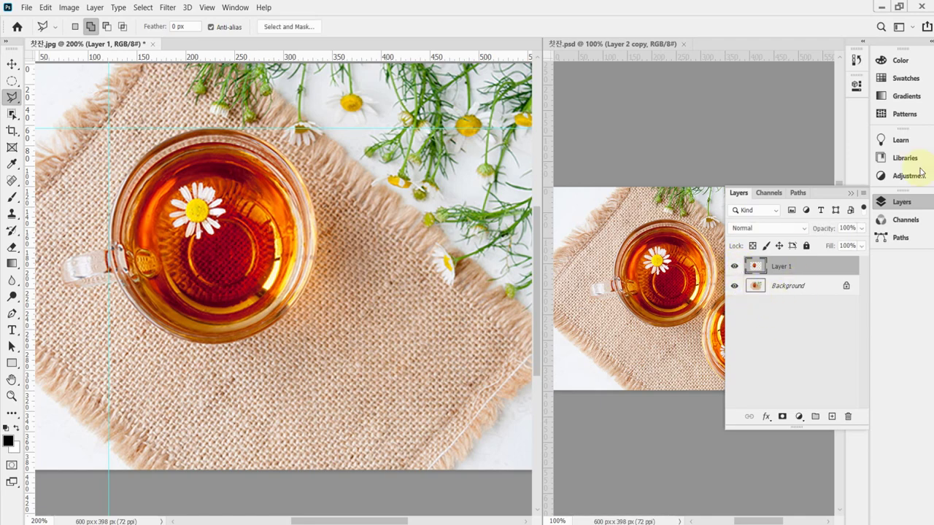
Free-transform the copied teacup and move it down and across the mat to about X 406, Y 292.5 px.
{"action": "left_click", "coordinate": [902, 204]}
{"action": "left_click_drag", "start_coordinate": [405, 337], "coordinate": [370, 308]}
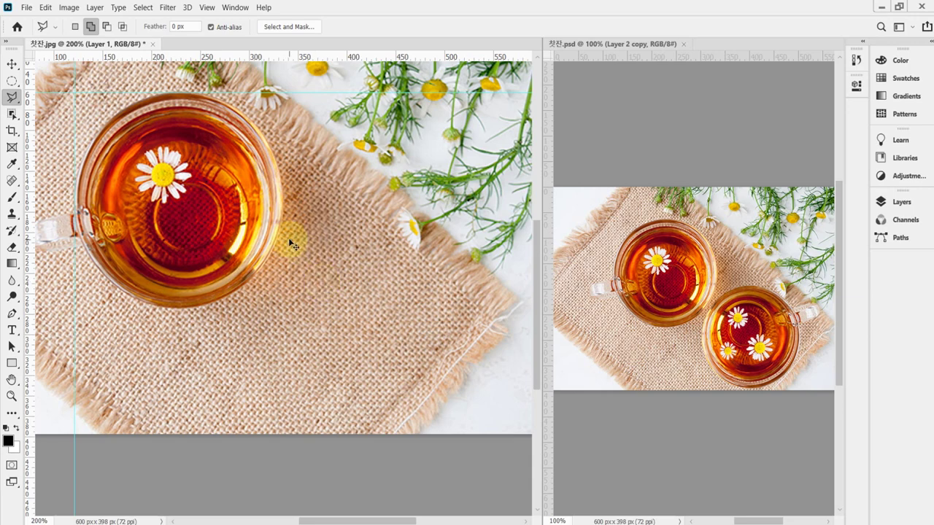
{"action": "key", "text": "ctrl+t"}
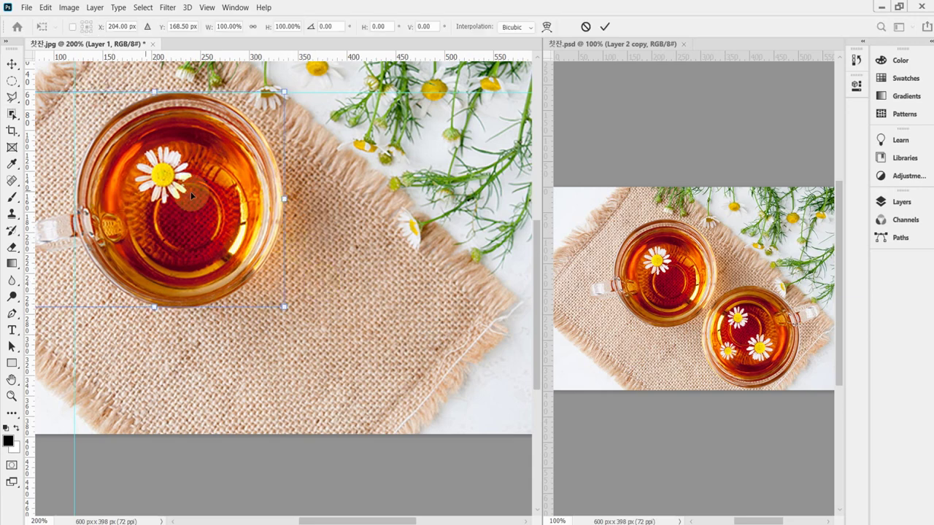
{"action": "key", "text": "Right"}
{"action": "key", "text": "Down"}
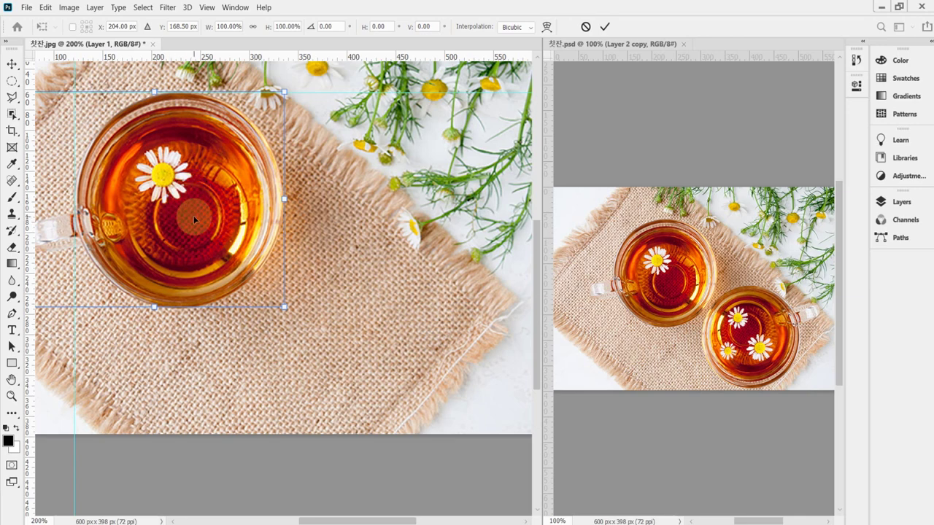
{"action": "left_click_drag", "start_coordinate": [211, 226], "coordinate": [394, 354]}
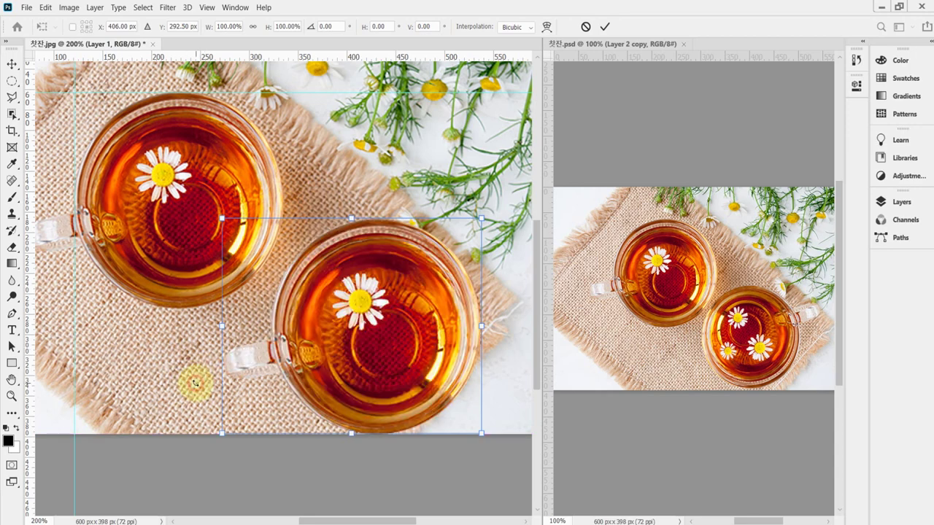
Rotate the teacup copy to about 170° and scale it down to about 91%, placing it beside the original cup.
{"action": "left_click_drag", "start_coordinate": [195, 383], "coordinate": [489, 263]}
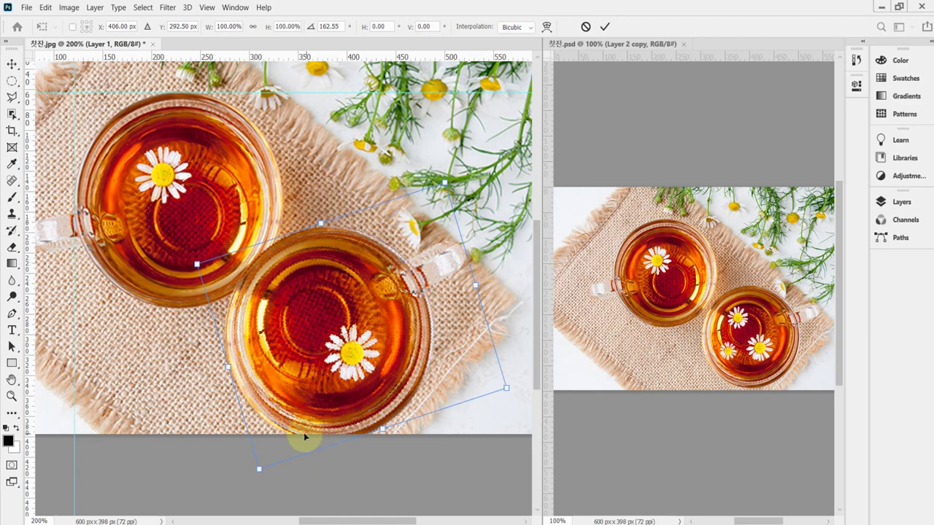
{"action": "mouse_move", "coordinate": [410, 461]}
{"action": "left_mouse_down"}
{"action": "mouse_move", "coordinate": [424, 465]}
{"action": "mouse_move", "coordinate": [416, 475]}
{"action": "left_mouse_up"}
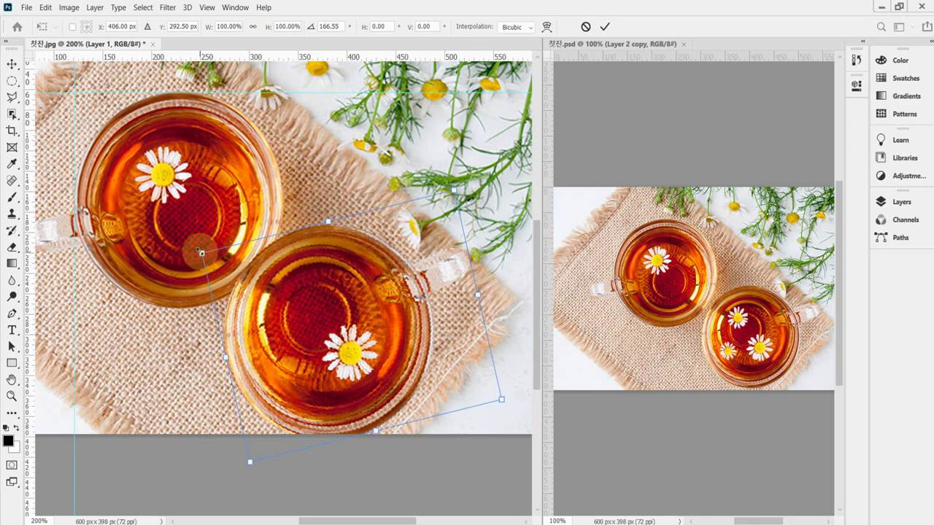
{"action": "left_click_drag", "start_coordinate": [200, 252], "coordinate": [227, 263]}
{"action": "left_click_drag", "start_coordinate": [456, 351], "coordinate": [459, 340]}
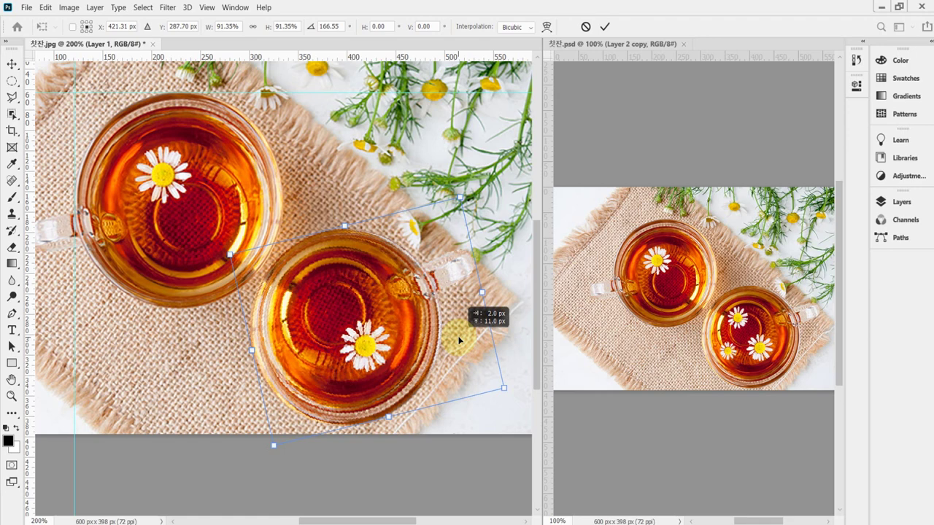
{"action": "left_click_drag", "start_coordinate": [459, 340], "coordinate": [459, 340]}
{"action": "left_click_drag", "start_coordinate": [523, 377], "coordinate": [519, 392]}
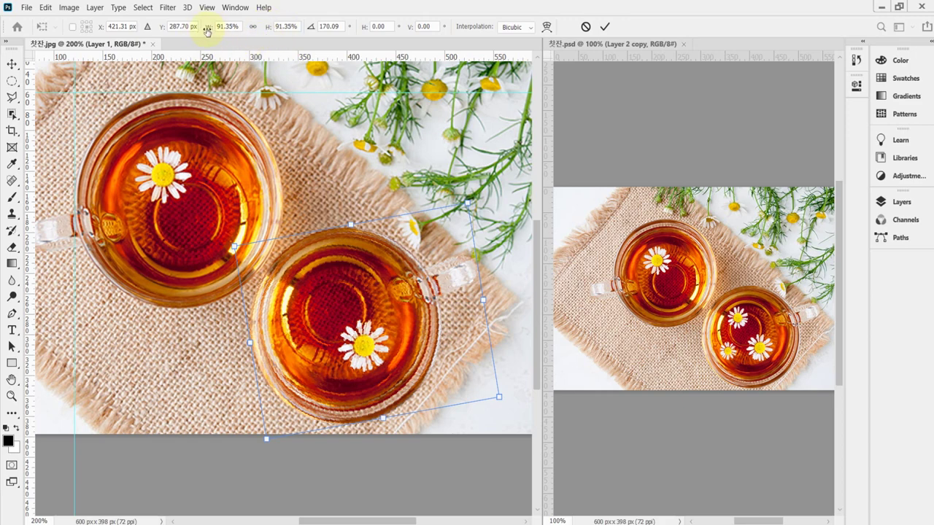
Link width and height in the transform and set the teacup copy's scale to 94%.
{"action": "left_click", "coordinate": [253, 29]}
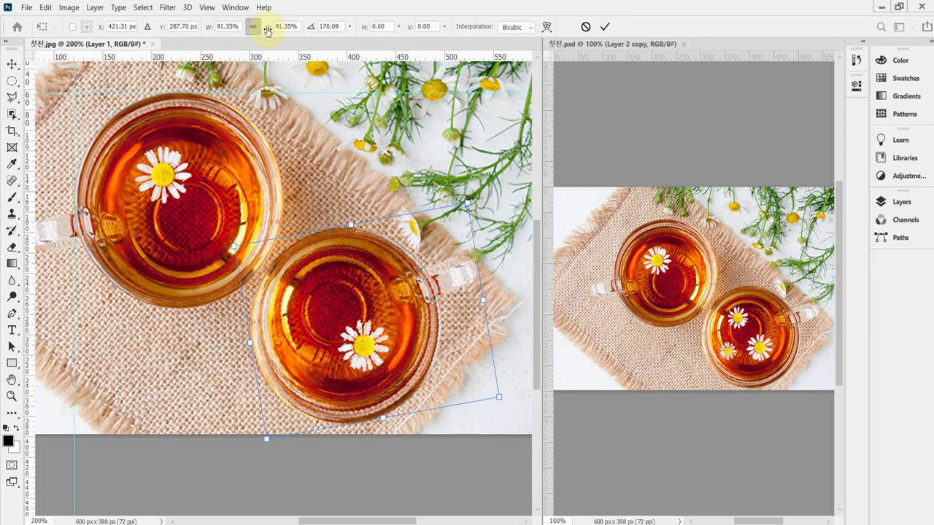
{"action": "left_click_drag", "start_coordinate": [267, 31], "coordinate": [266, 30]}
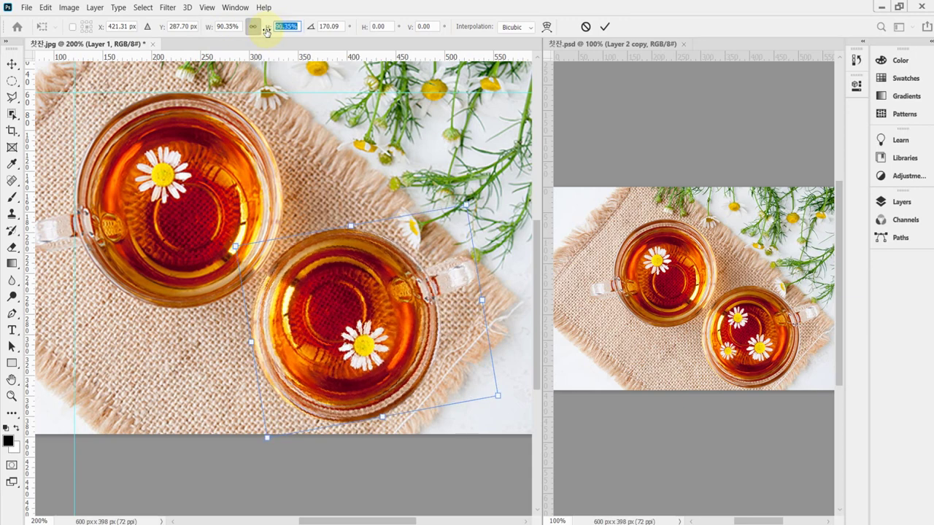
{"action": "mouse_move", "coordinate": [267, 31]}
{"action": "left_mouse_down"}
{"action": "mouse_move", "coordinate": [259, 35]}
{"action": "mouse_move", "coordinate": [267, 34]}
{"action": "left_mouse_up"}
{"action": "left_click_drag", "start_coordinate": [267, 35], "coordinate": [271, 35]}
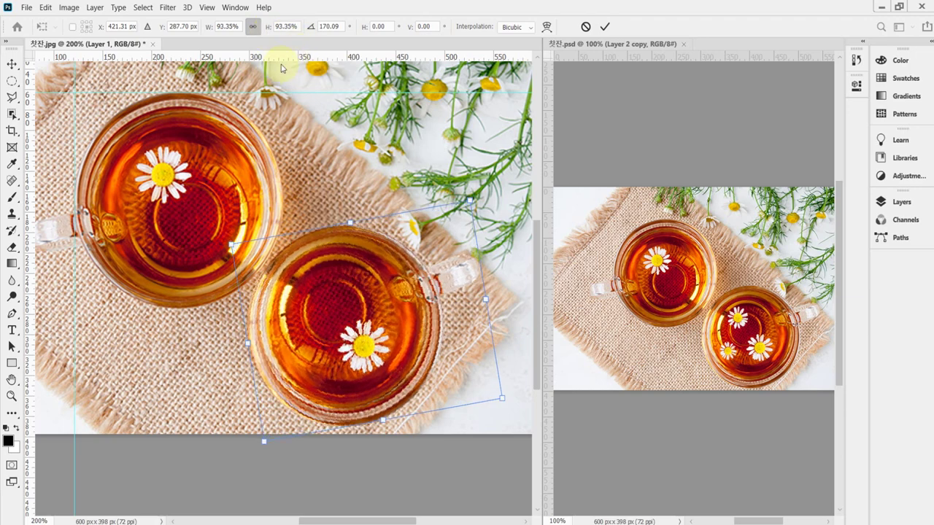
{"action": "left_click", "coordinate": [230, 28]}
{"action": "type", "text": "94"}
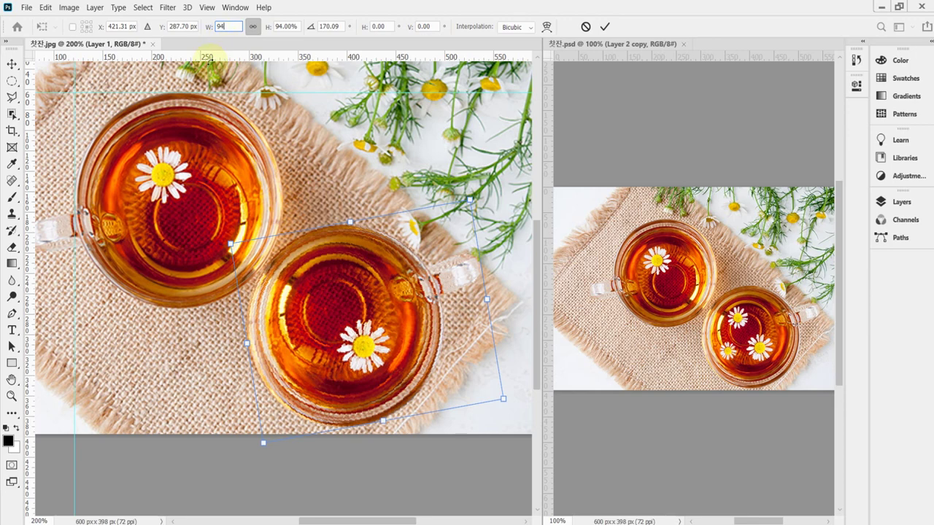
{"action": "left_click", "coordinate": [253, 29]}
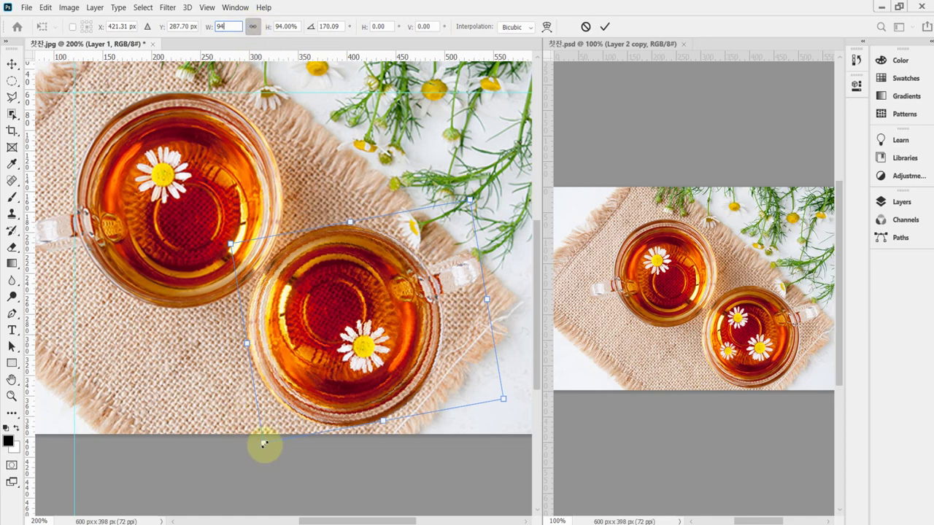
Adjust the teacup copy to about 92.9% scale, 165.8° rotation and position X 420, Y 291 px, and apply the transform.
{"action": "left_click_drag", "start_coordinate": [264, 444], "coordinate": [246, 452]}
{"action": "left_click_drag", "start_coordinate": [409, 369], "coordinate": [402, 375]}
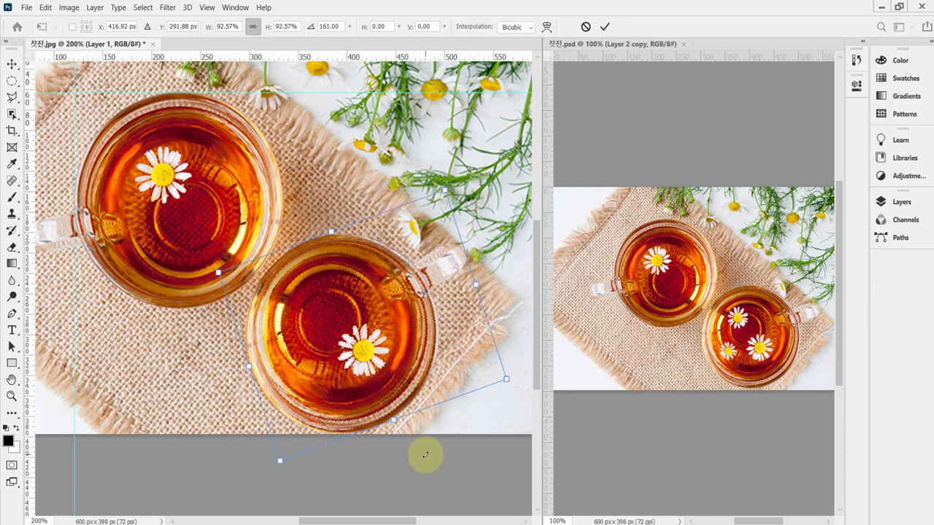
{"action": "left_click_drag", "start_coordinate": [278, 455], "coordinate": [283, 456]}
{"action": "left_click_drag", "start_coordinate": [430, 440], "coordinate": [434, 450]}
{"action": "left_click_drag", "start_coordinate": [378, 354], "coordinate": [382, 351]}
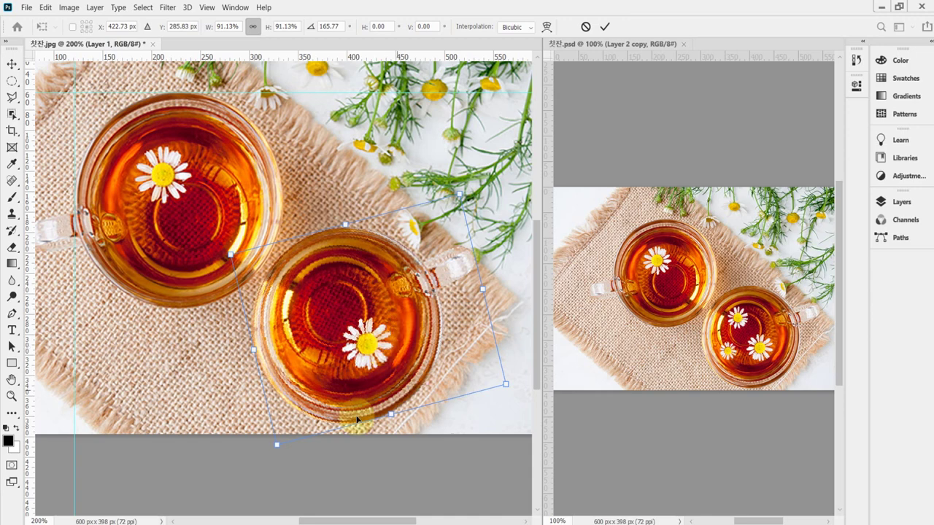
{"action": "left_click_drag", "start_coordinate": [278, 442], "coordinate": [273, 450]}
{"action": "left_click_drag", "start_coordinate": [381, 368], "coordinate": [383, 371]}
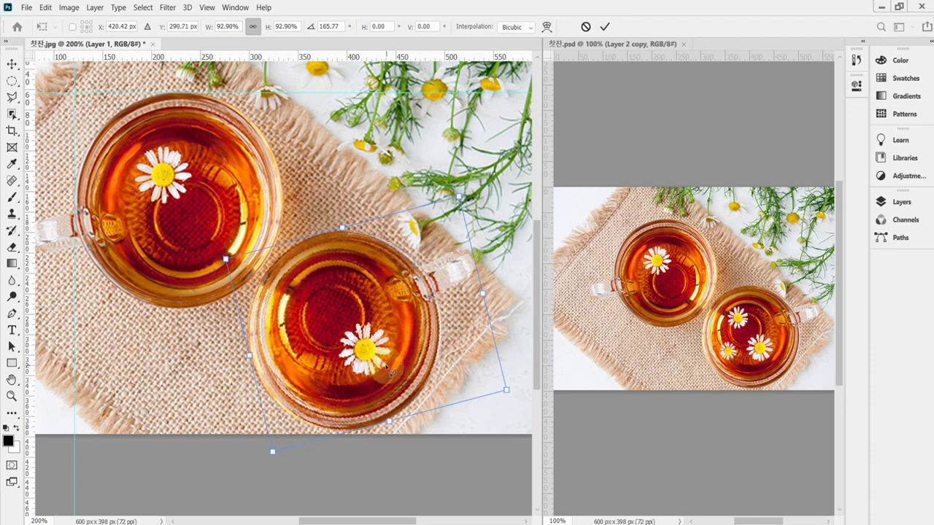
{"action": "key", "text": "Return"}
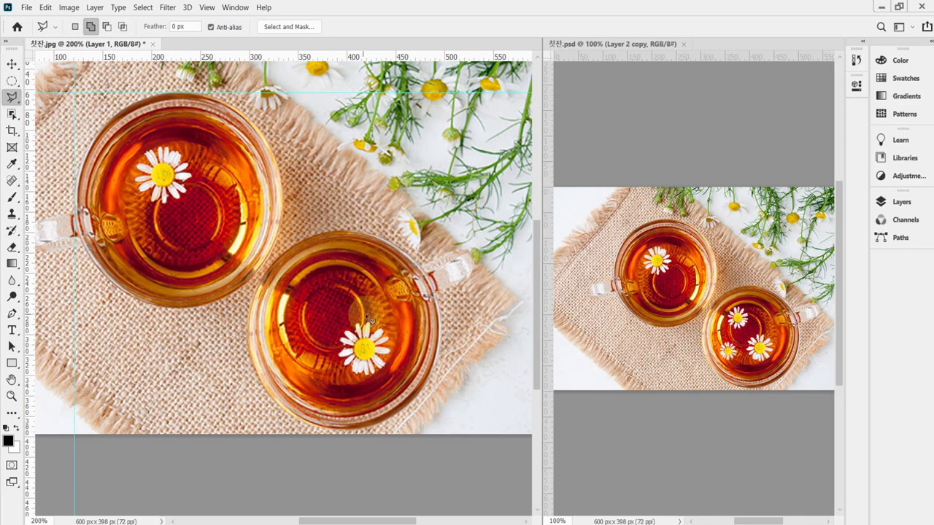
Switch to the Quick Selection tool for selecting the daisy in the copied cup.
{"action": "left_click", "coordinate": [320, 322]}
{"action": "left_click", "coordinate": [405, 380], "text": "ctrl"}
{"action": "left_click", "coordinate": [415, 386], "text": "ctrl"}
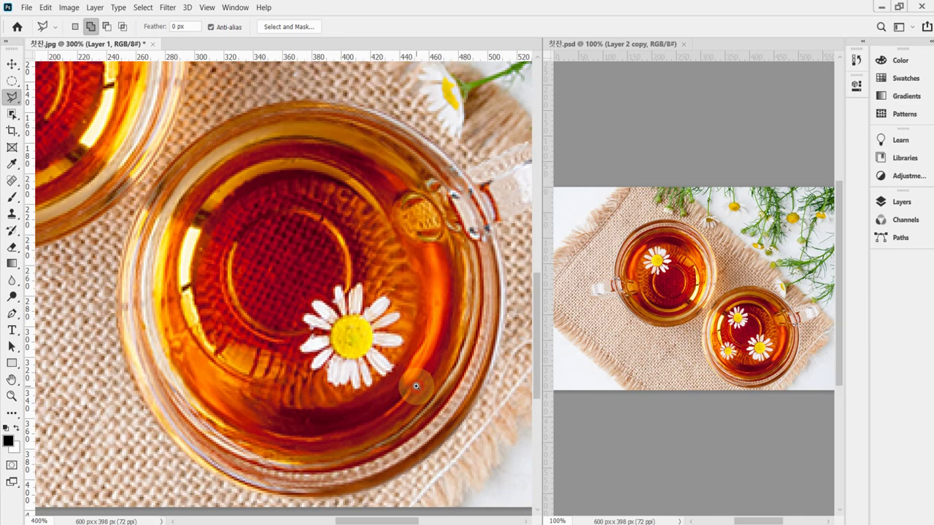
{"action": "left_click_drag", "start_coordinate": [396, 386], "coordinate": [382, 358]}
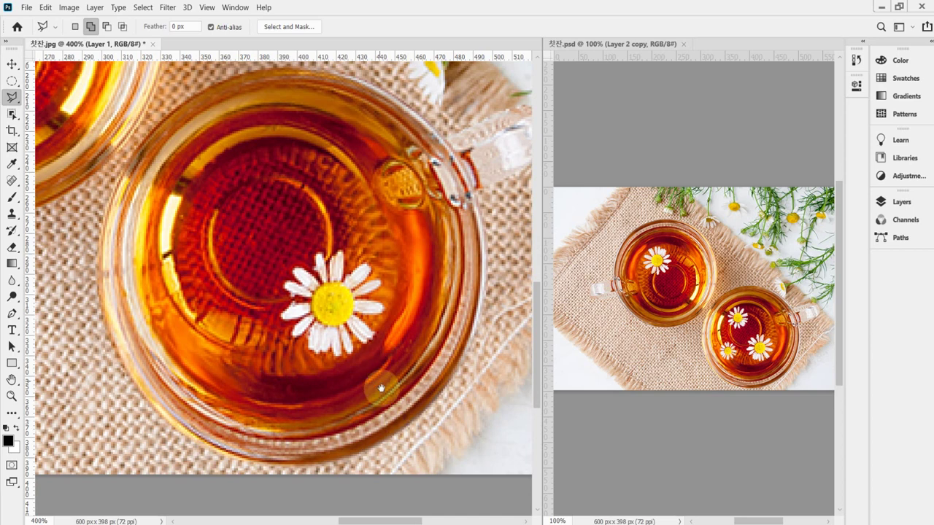
{"action": "left_click", "coordinate": [350, 367]}
{"action": "left_click", "coordinate": [217, 153]}
{"action": "left_click", "coordinate": [177, 165]}
{"action": "right_click", "coordinate": [7, 100]}
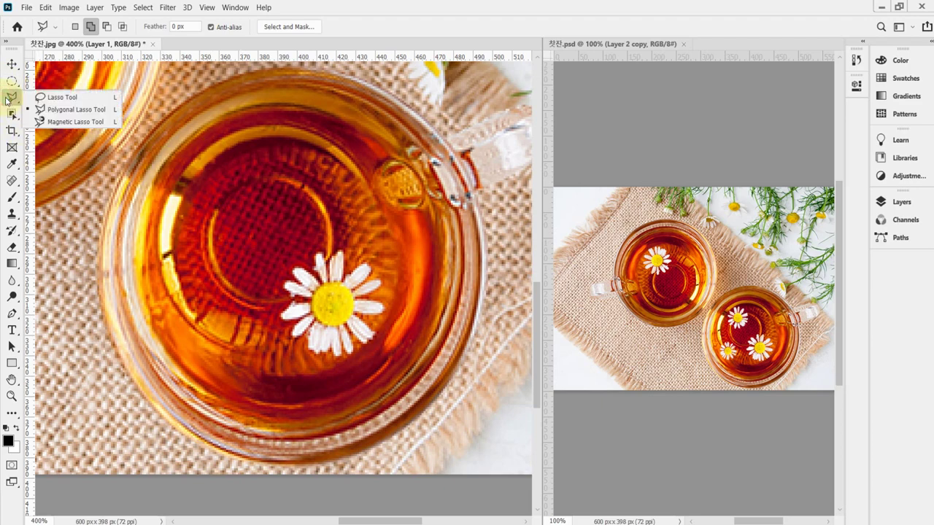
{"action": "left_click", "coordinate": [12, 114]}
{"action": "right_click", "coordinate": [13, 117]}
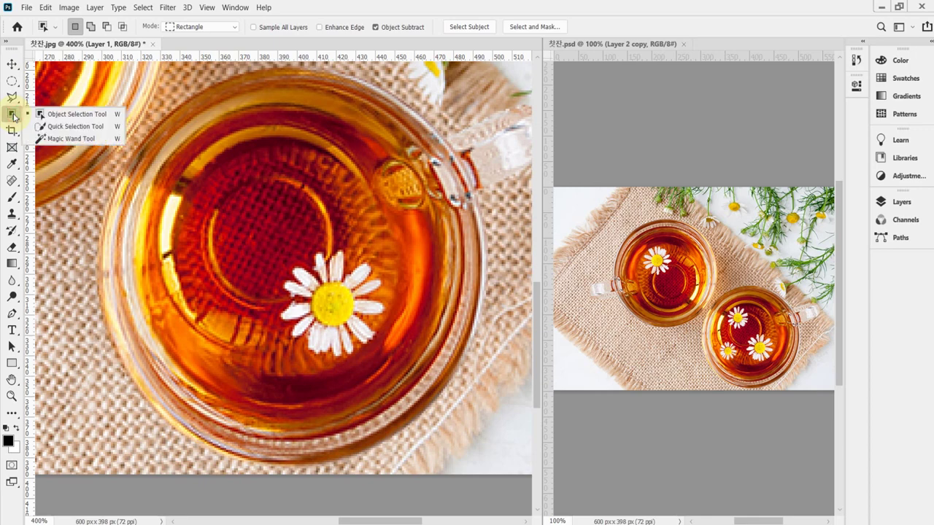
{"action": "left_click", "coordinate": [76, 129]}
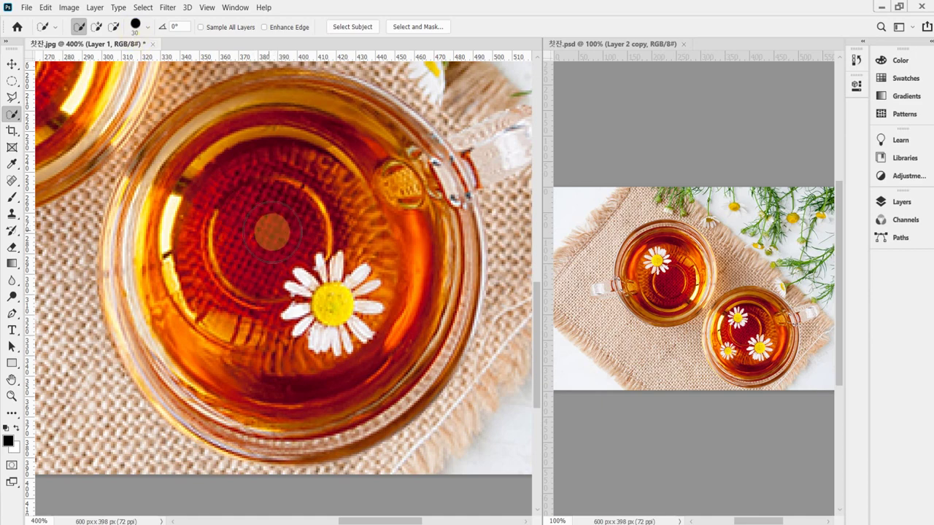
Set the Quick Selection brush to 17 px, try it on the copied cup's tea surface and deselect.
{"action": "left_click", "coordinate": [148, 29]}
{"action": "left_click_drag", "start_coordinate": [99, 66], "coordinate": [89, 65]}
{"action": "left_click", "coordinate": [292, 167]}
{"action": "left_click_drag", "start_coordinate": [290, 165], "coordinate": [331, 170]}
{"action": "key", "text": "ctrl+d"}
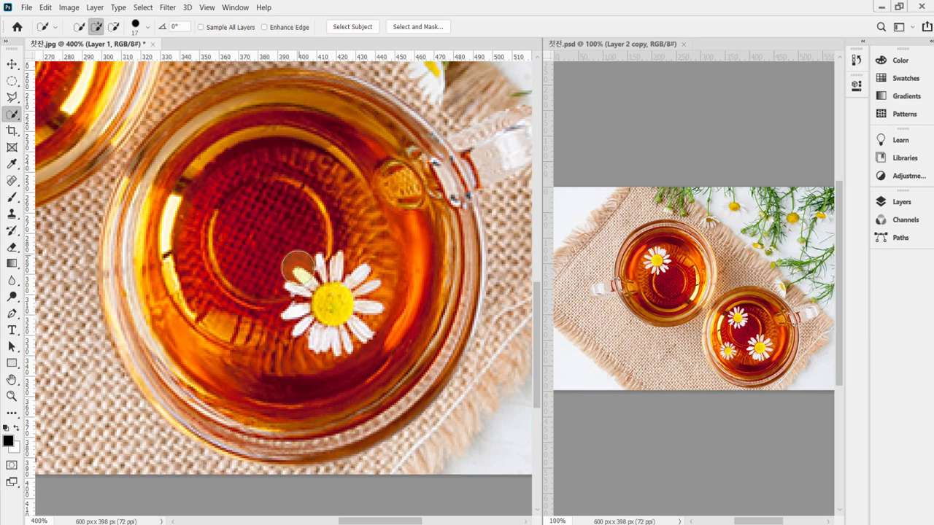
Reduce the Quick Selection brush to 5 px and keep it in Add to Selection mode.
{"action": "key", "text": "bracketleft"}
{"action": "key", "text": "bracketleft"}
{"action": "key", "text": "bracketleft"}
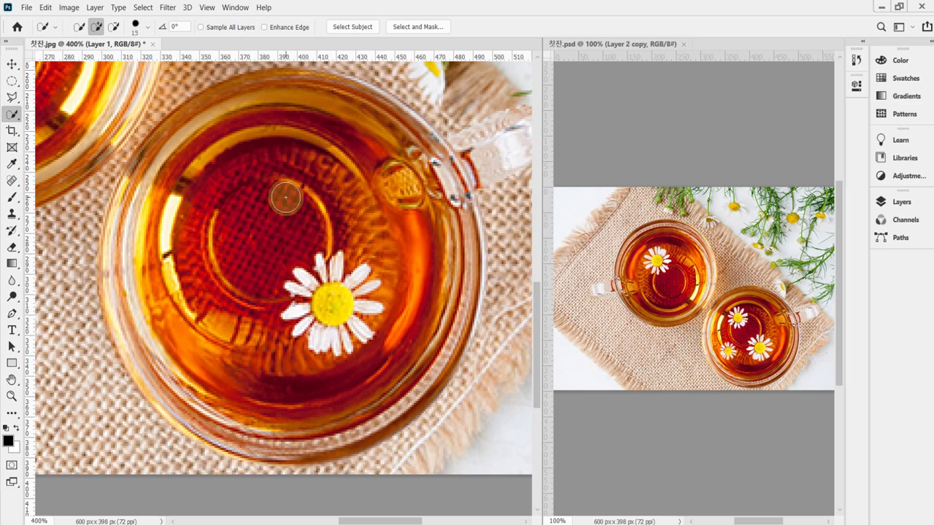
{"action": "key", "text": "bracketleft"}
{"action": "key", "text": "bracketleft"}
{"action": "key", "text": "bracketleft"}
{"action": "key", "text": "bracketright"}
{"action": "key", "text": "bracketright"}
{"action": "key", "text": "bracketright"}
{"action": "key", "text": "bracketright"}
{"action": "key", "text": "bracketright"}
{"action": "key", "text": "bracketright"}
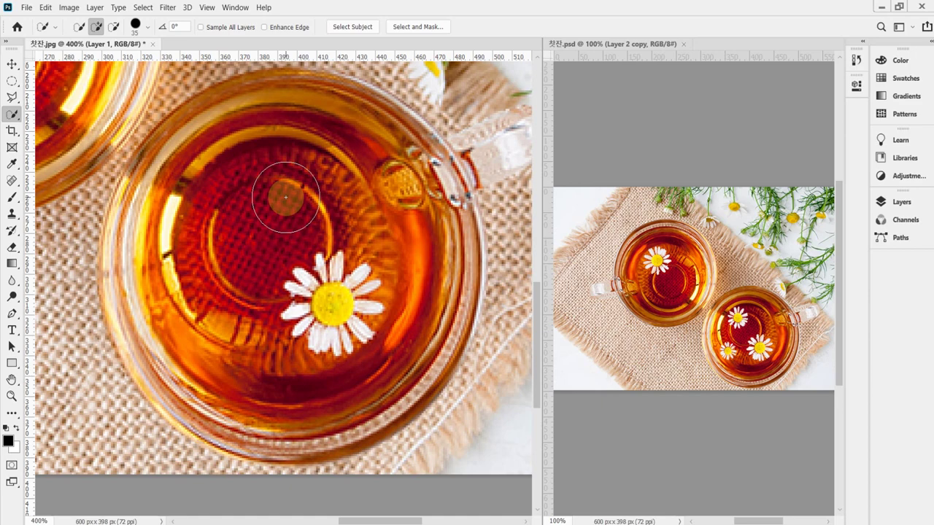
{"action": "key", "text": "bracketleft"}
{"action": "key", "text": "bracketleft"}
{"action": "key", "text": "bracketleft"}
{"action": "key", "text": "bracketleft"}
{"action": "key", "text": "bracketleft"}
{"action": "key", "text": "bracketleft"}
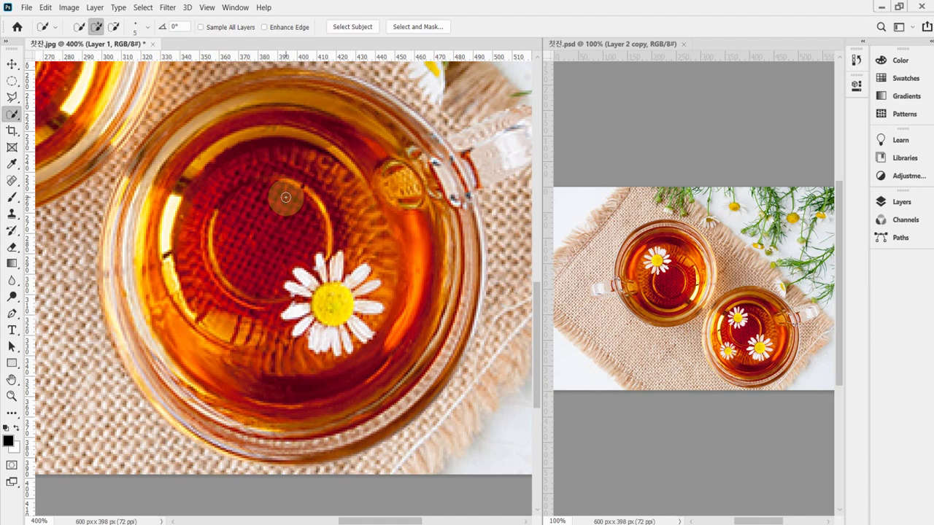
{"action": "left_click", "coordinate": [97, 27]}
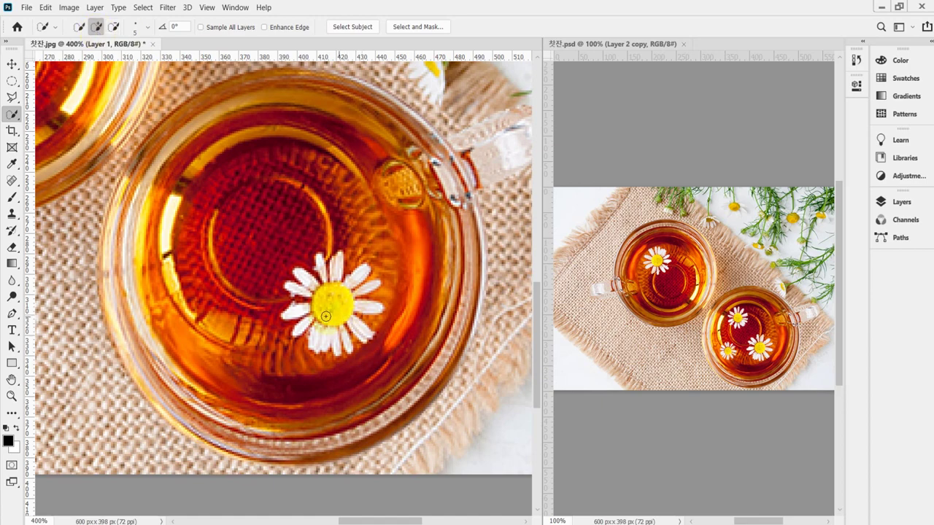
Select the yellow centre of the daisy in the copied cup with the Quick Selection brush.
{"action": "scroll", "coordinate": [335, 308], "scroll_direction": "up", "scroll_amount": 3}
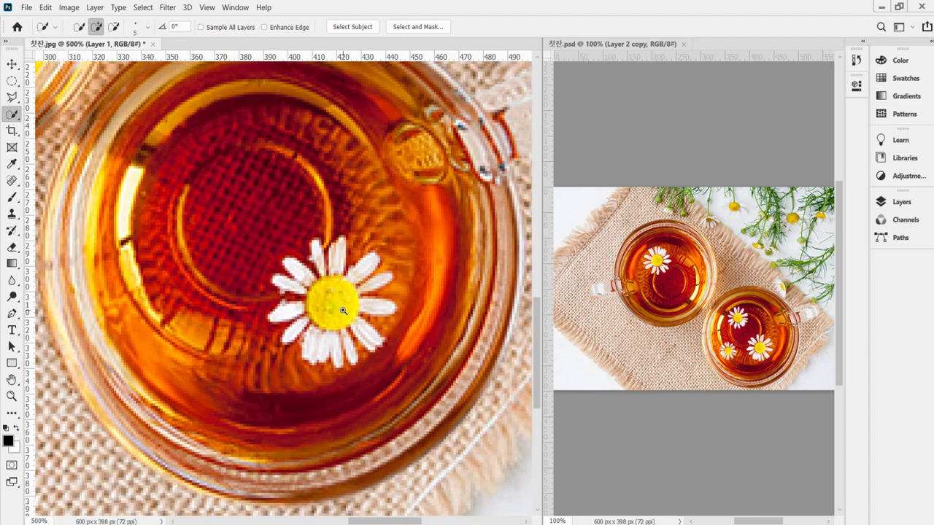
{"action": "scroll", "coordinate": [343, 307], "scroll_direction": "up", "scroll_amount": 3}
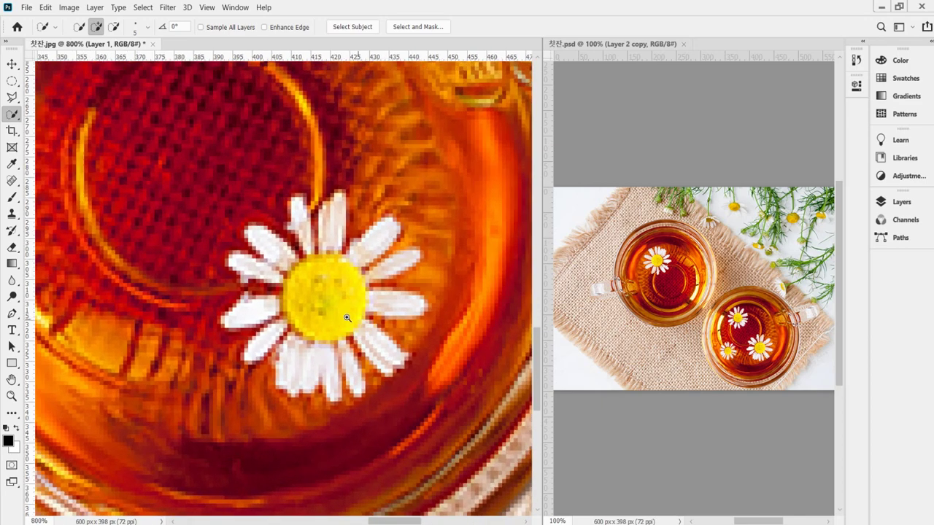
{"action": "scroll", "coordinate": [337, 289], "scroll_direction": "up", "scroll_amount": 1}
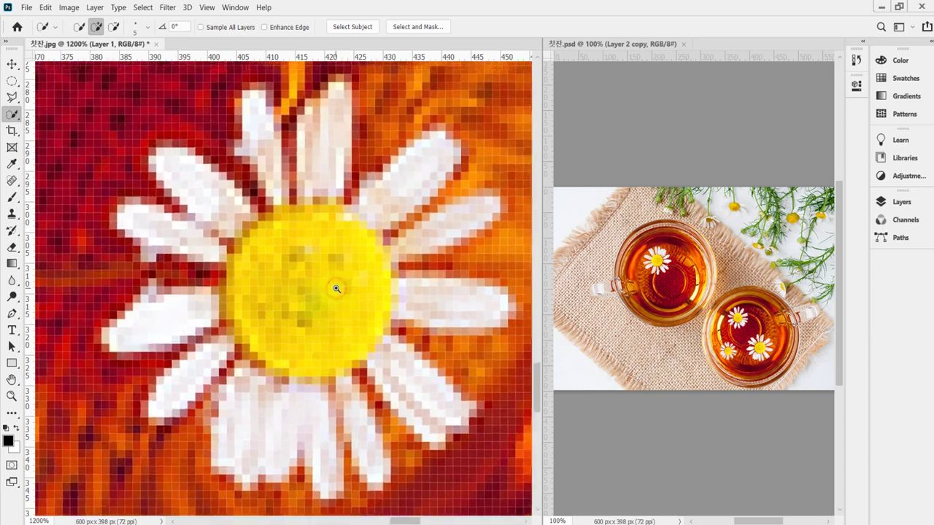
{"action": "scroll", "coordinate": [330, 292], "scroll_direction": "down", "scroll_amount": 2}
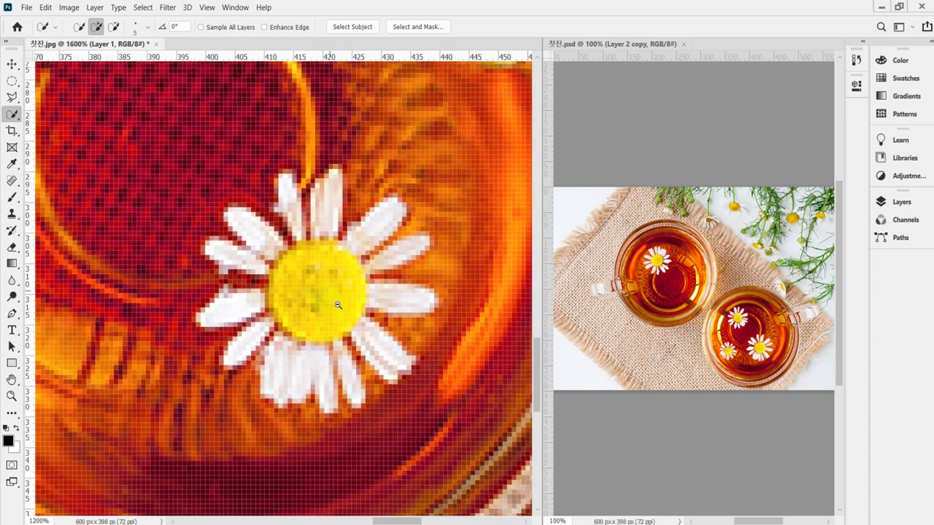
{"action": "left_click", "coordinate": [334, 280]}
{"action": "left_click_drag", "start_coordinate": [322, 301], "coordinate": [318, 292]}
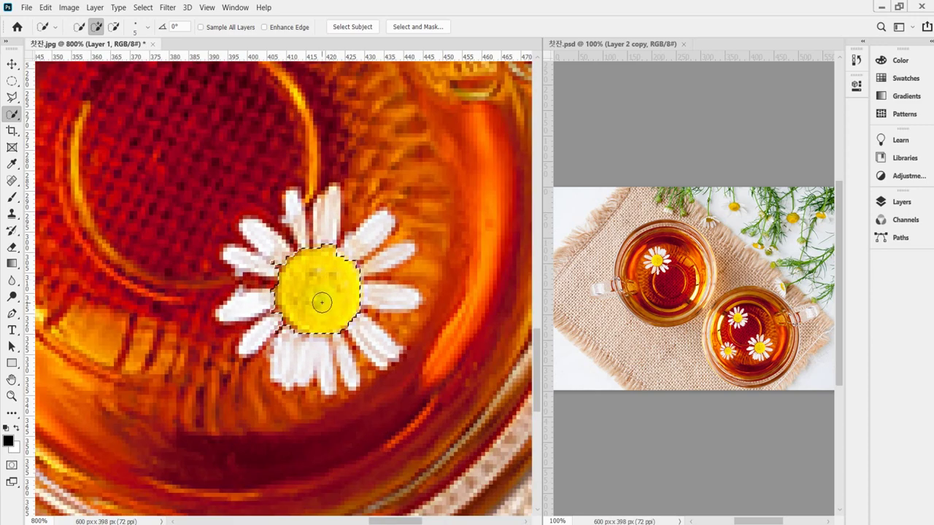
Add the daisy's white petals to the selection with a 1 px brush and copy the whole flower onto a new layer.
{"action": "key", "text": "bracketleft"}
{"action": "key", "text": "bracketleft"}
{"action": "key", "text": "bracketleft"}
{"action": "key", "text": "bracketleft"}
{"action": "mouse_move", "coordinate": [295, 201]}
{"action": "left_mouse_down"}
{"action": "mouse_move", "coordinate": [297, 237]}
{"action": "mouse_move", "coordinate": [329, 212]}
{"action": "mouse_move", "coordinate": [328, 244]}
{"action": "mouse_move", "coordinate": [374, 228]}
{"action": "mouse_move", "coordinate": [390, 263]}
{"action": "left_mouse_up"}
{"action": "left_click_drag", "start_coordinate": [368, 303], "coordinate": [399, 299]}
{"action": "mouse_move", "coordinate": [382, 337]}
{"action": "left_mouse_down"}
{"action": "mouse_move", "coordinate": [365, 329]}
{"action": "mouse_move", "coordinate": [343, 371]}
{"action": "mouse_move", "coordinate": [319, 353]}
{"action": "mouse_move", "coordinate": [315, 376]}
{"action": "left_mouse_up"}
{"action": "mouse_move", "coordinate": [255, 354]}
{"action": "left_mouse_down"}
{"action": "mouse_move", "coordinate": [258, 290]}
{"action": "mouse_move", "coordinate": [245, 262]}
{"action": "mouse_move", "coordinate": [257, 240]}
{"action": "left_mouse_up"}
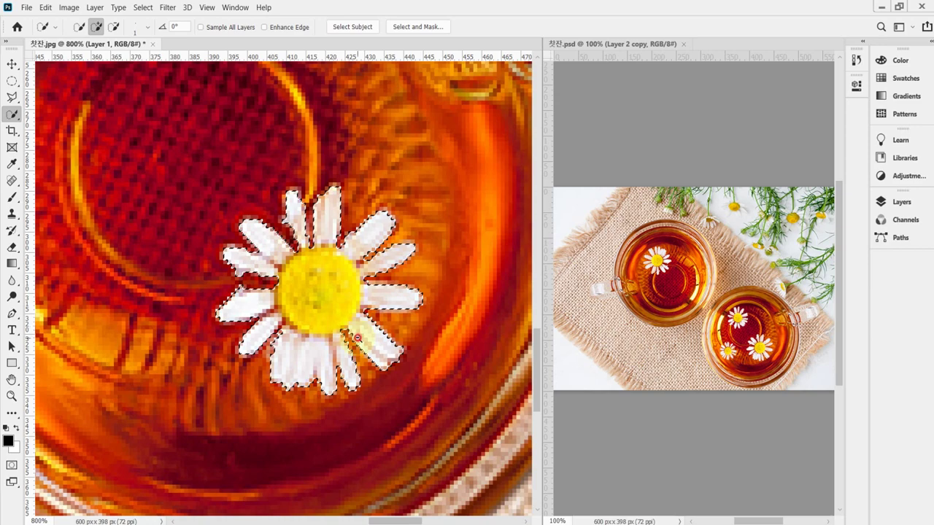
{"action": "scroll", "coordinate": [363, 330], "scroll_direction": "down", "scroll_amount": 3}
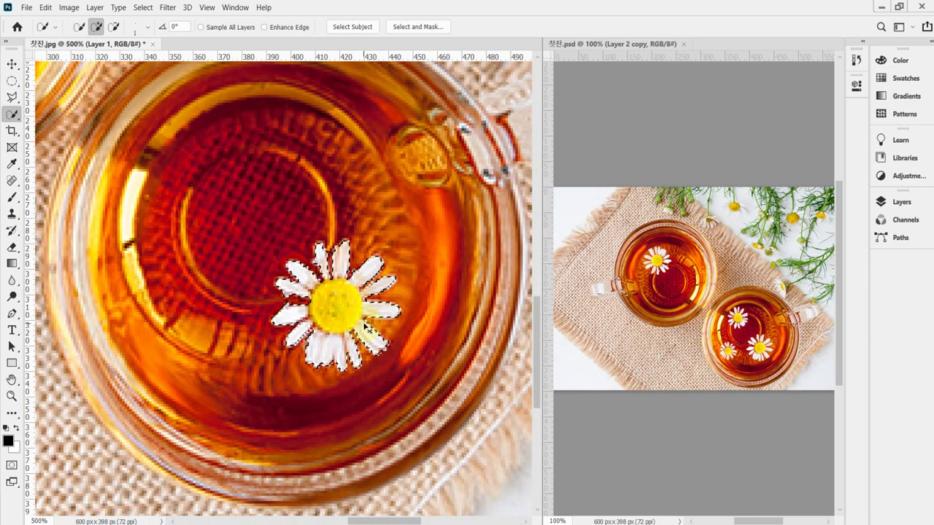
{"action": "key", "text": "ctrl+j"}
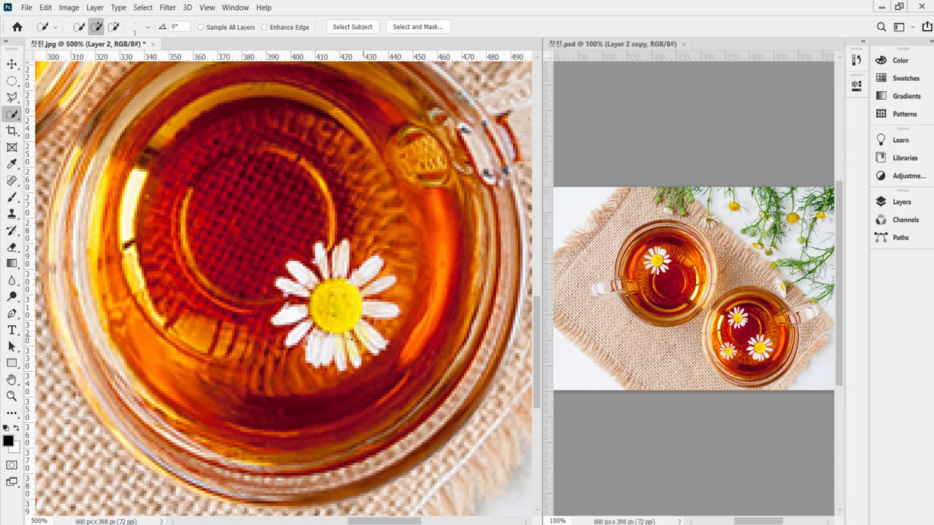
Free-transform the copied daisy: move it to the upper-left area of the second cup's tea, rotate it about -63° and shrink it.
{"action": "key", "text": "ctrl+t"}
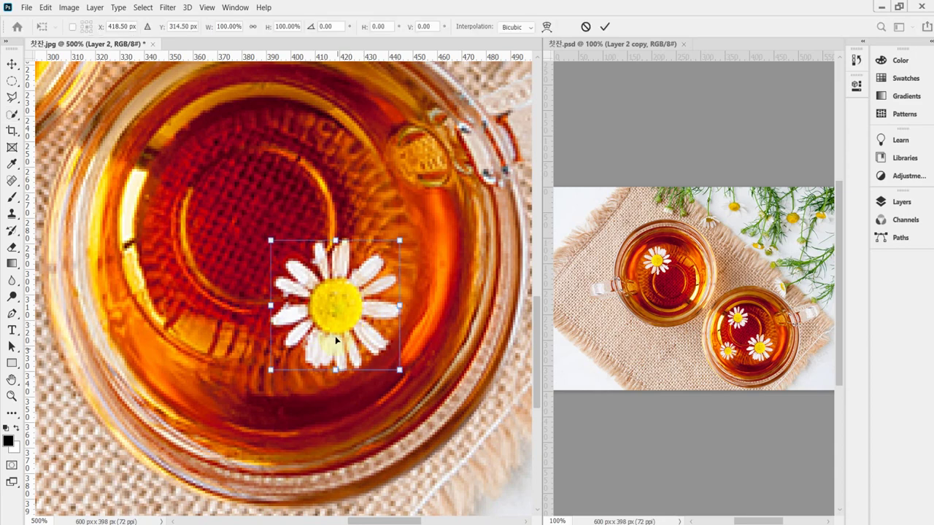
{"action": "left_click_drag", "start_coordinate": [357, 330], "coordinate": [235, 197]}
{"action": "left_click_drag", "start_coordinate": [300, 264], "coordinate": [295, 177]}
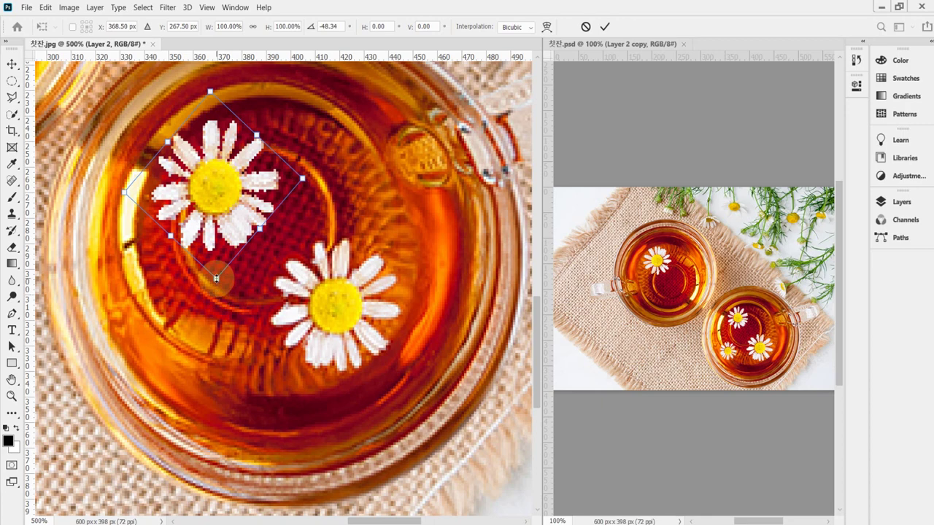
{"action": "left_click_drag", "start_coordinate": [216, 278], "coordinate": [214, 224]}
{"action": "left_click_drag", "start_coordinate": [221, 166], "coordinate": [198, 196]}
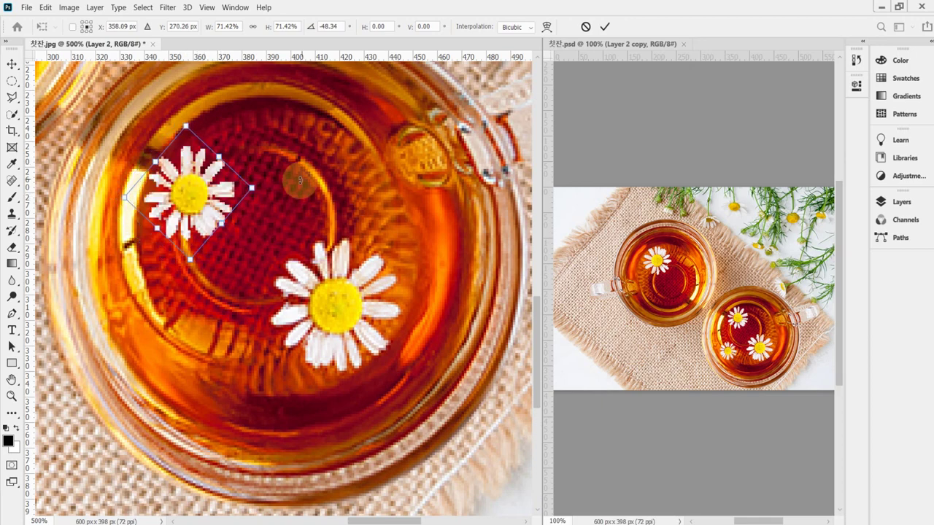
{"action": "left_click_drag", "start_coordinate": [285, 211], "coordinate": [311, 168]}
{"action": "left_click_drag", "start_coordinate": [197, 190], "coordinate": [205, 178]}
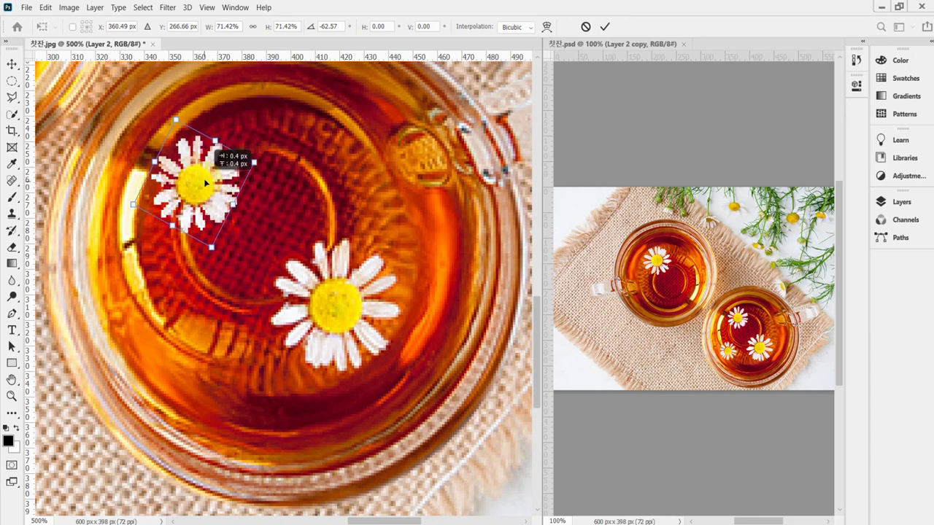
{"action": "left_click_drag", "start_coordinate": [253, 161], "coordinate": [260, 161]}
{"action": "key", "text": "w"}
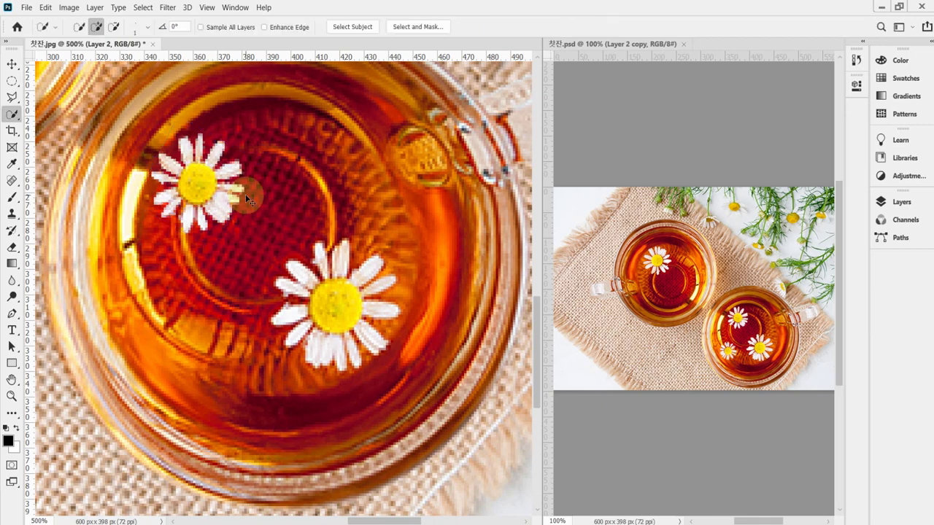
Duplicate the small daisy layer and place the copy in the tea's lower-left area, scaled to about 89% and rotated about 107°.
{"action": "key", "text": "ctrl+j"}
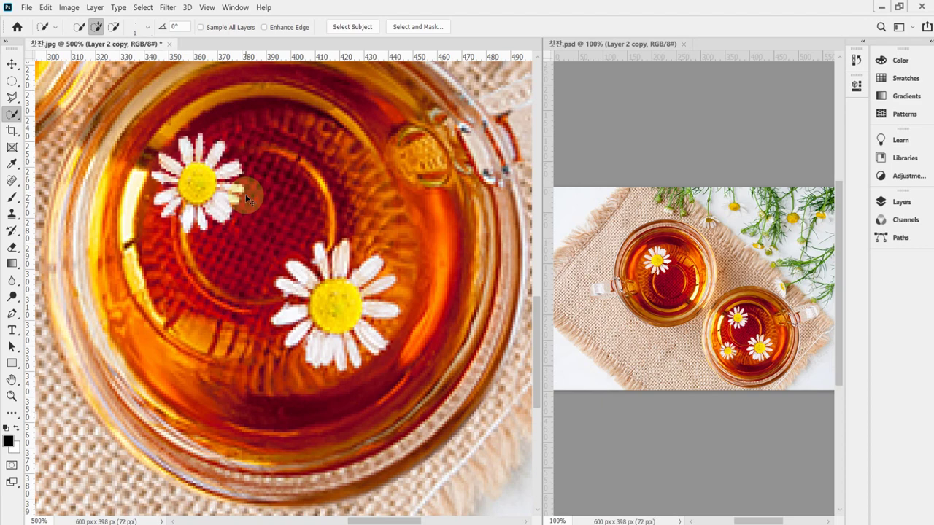
{"action": "key", "text": "ctrl+t"}
{"action": "left_click_drag", "start_coordinate": [208, 203], "coordinate": [220, 361]}
{"action": "left_click_drag", "start_coordinate": [285, 373], "coordinate": [203, 415]}
{"action": "left_click_drag", "start_coordinate": [261, 306], "coordinate": [246, 324]}
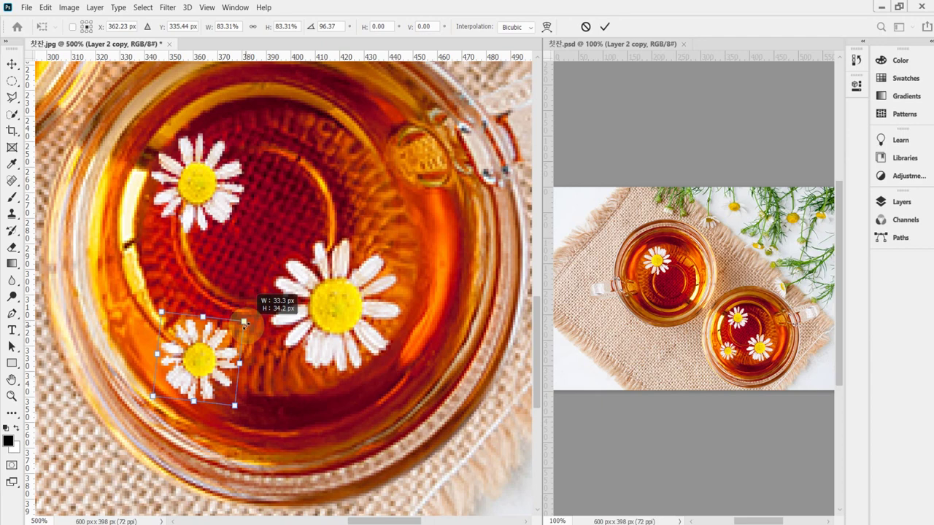
{"action": "left_click_drag", "start_coordinate": [245, 325], "coordinate": [249, 319]}
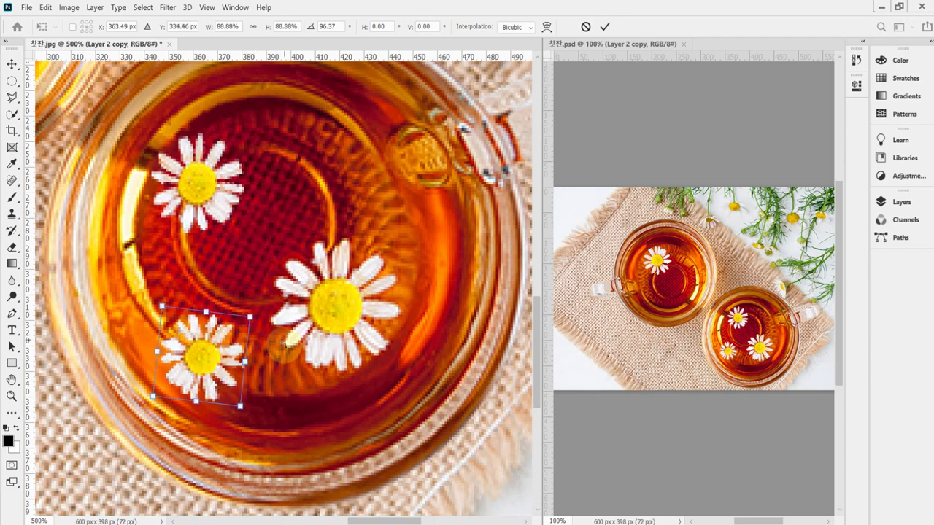
{"action": "left_click_drag", "start_coordinate": [284, 345], "coordinate": [284, 358]}
{"action": "left_click_drag", "start_coordinate": [228, 353], "coordinate": [228, 346]}
{"action": "key", "text": "Return"}
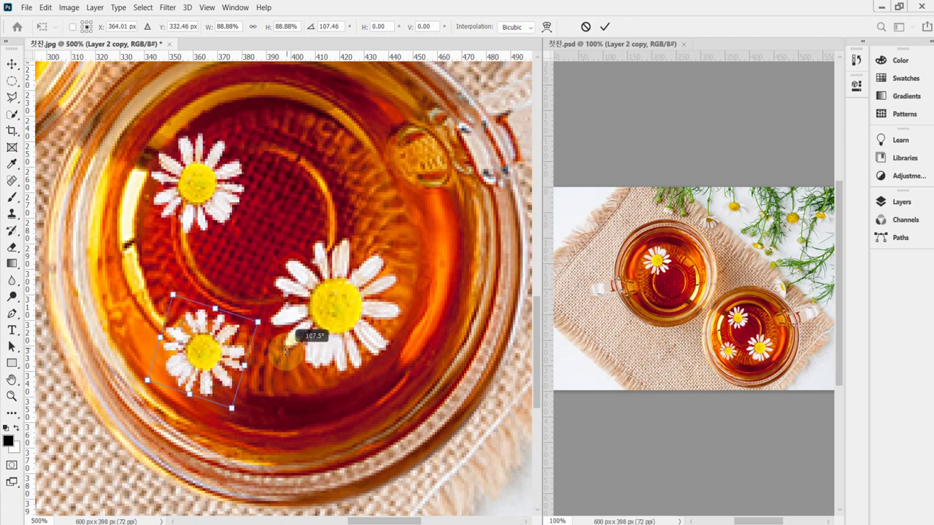
{"action": "key", "text": "w"}
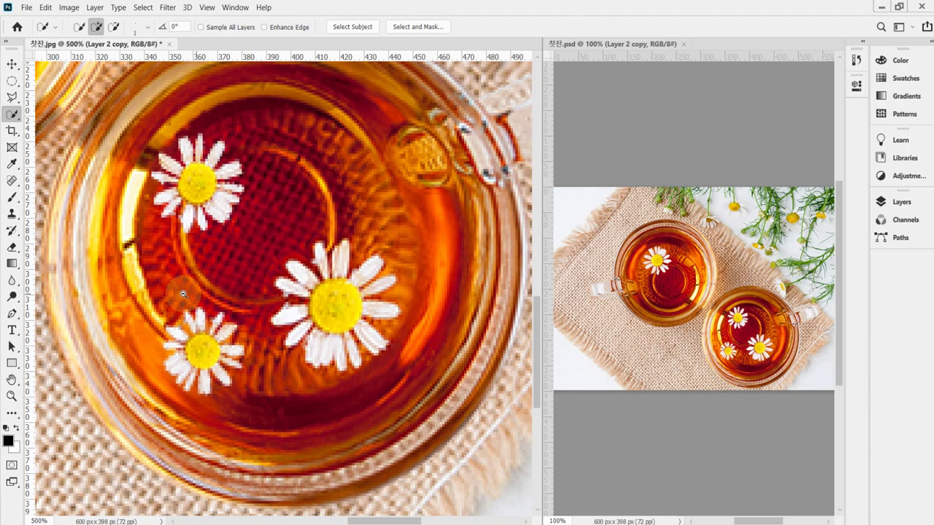
Hide the guides over the whole composition viewed at 100%.
{"action": "scroll", "coordinate": [351, 270], "scroll_direction": "down", "scroll_amount": 3}
{"action": "scroll", "coordinate": [350, 270], "scroll_direction": "down", "scroll_amount": 2}
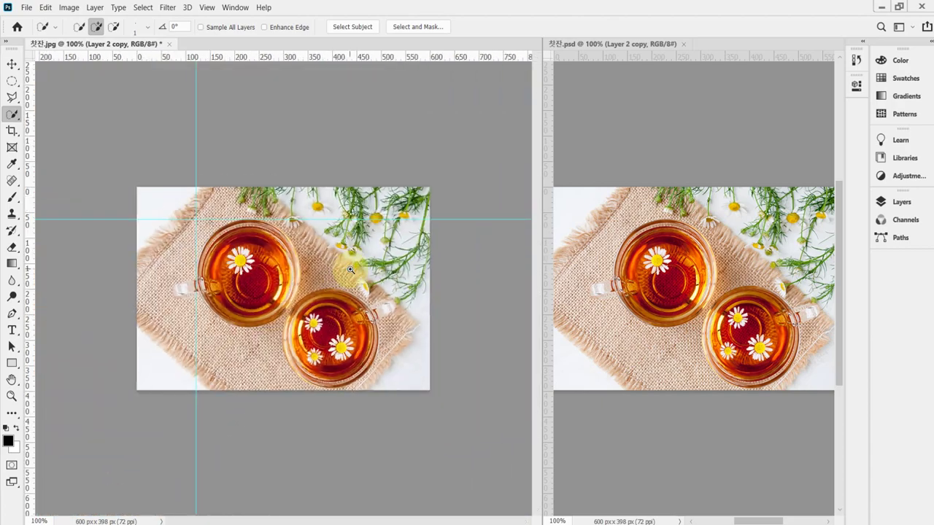
{"action": "scroll", "coordinate": [393, 299], "scroll_direction": "up", "scroll_amount": 1}
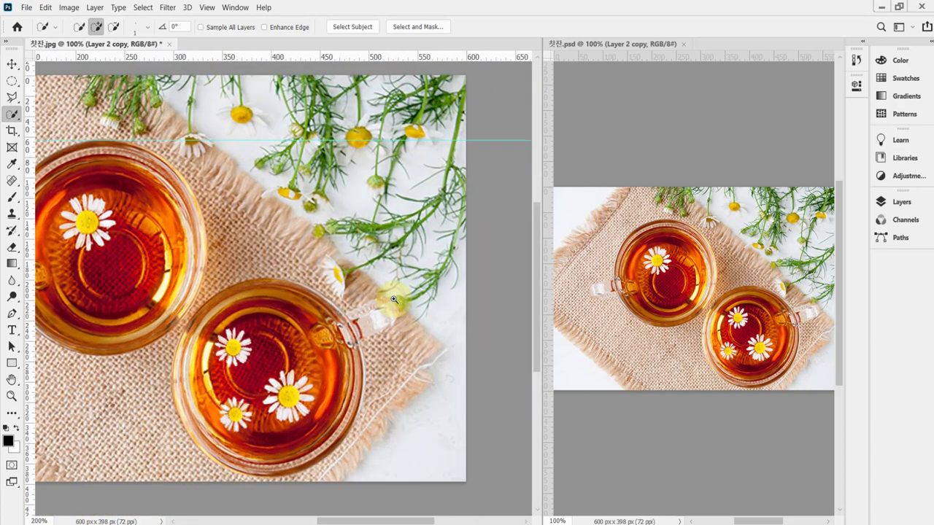
{"action": "scroll", "coordinate": [310, 307], "scroll_direction": "down", "scroll_amount": 1}
{"action": "left_click", "coordinate": [206, 7]}
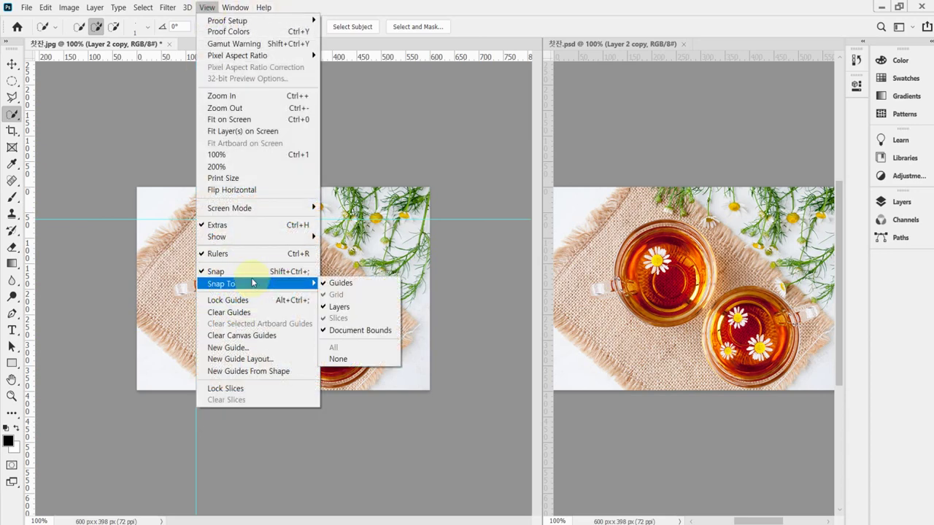
{"action": "mouse_move", "coordinate": [264, 238]}
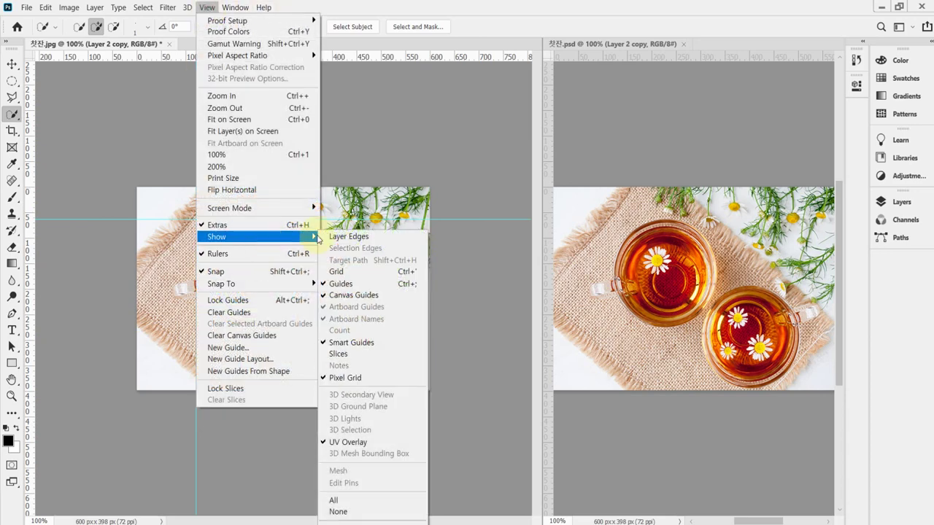
{"action": "left_click", "coordinate": [396, 286]}
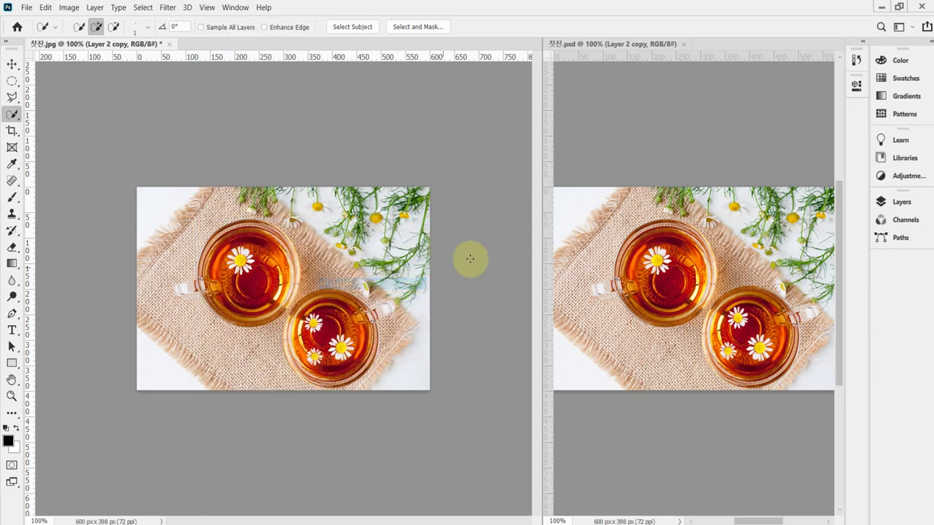